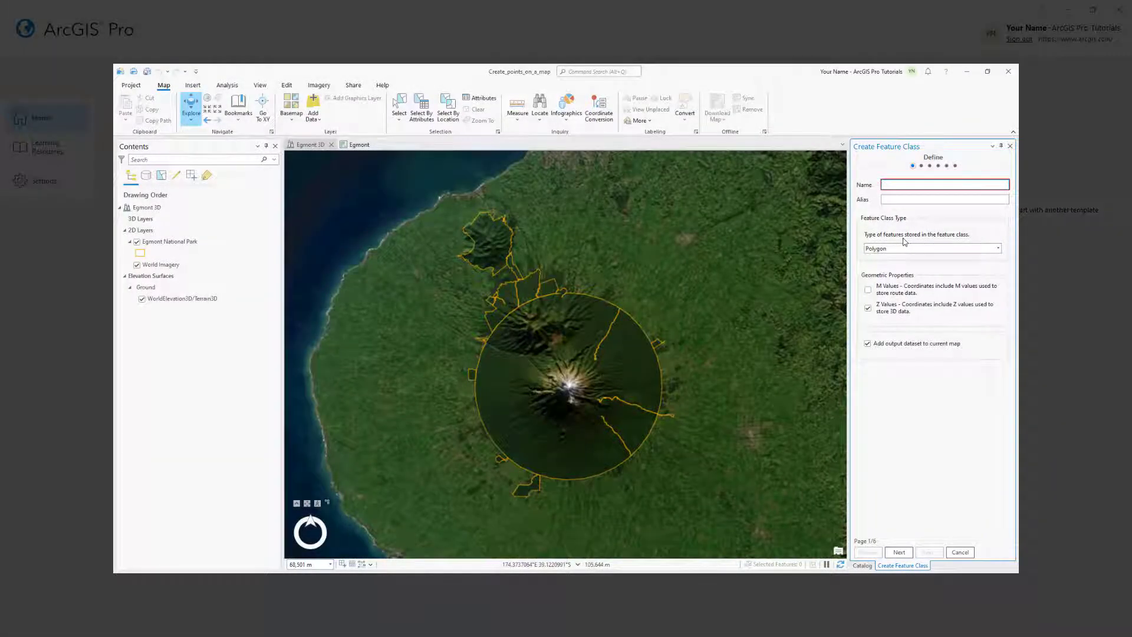
Enter ENP_Entrances as the name and Park Entrances as the alias.
{"action": "type", "text": "ENP_Entrances"}
{"action": "left_click", "coordinate": [896, 200]}
{"action": "type", "text": "Park Entrances"}
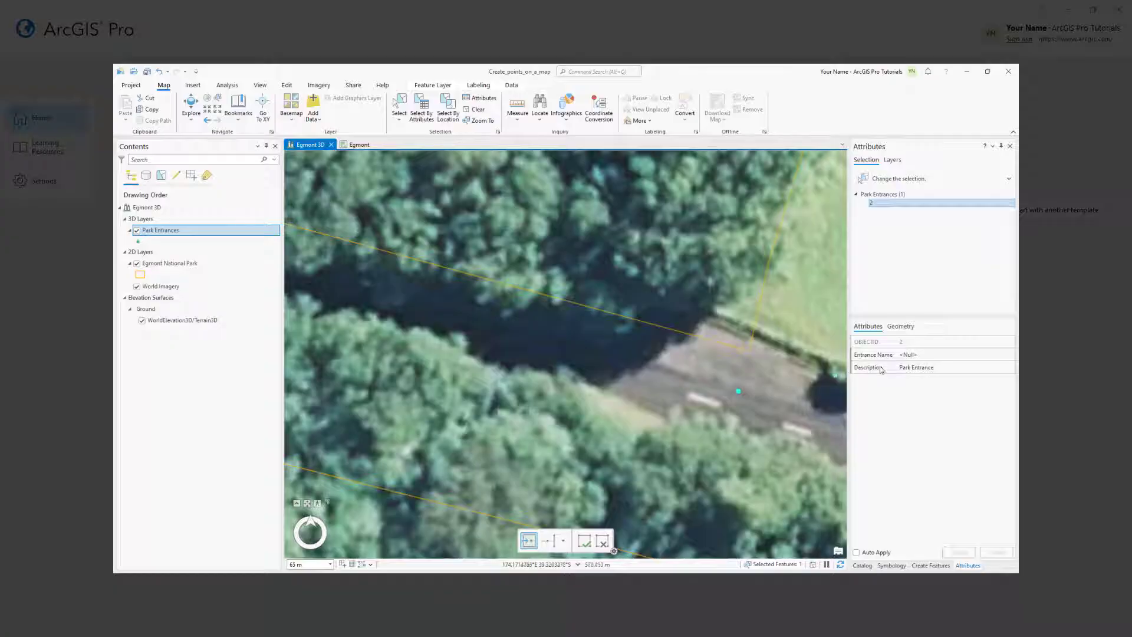
Set the new entrance point's name to 'Pembroke Road'.
{"action": "left_click", "coordinate": [903, 354]}
{"action": "type", "text": "Pembroke Road"}
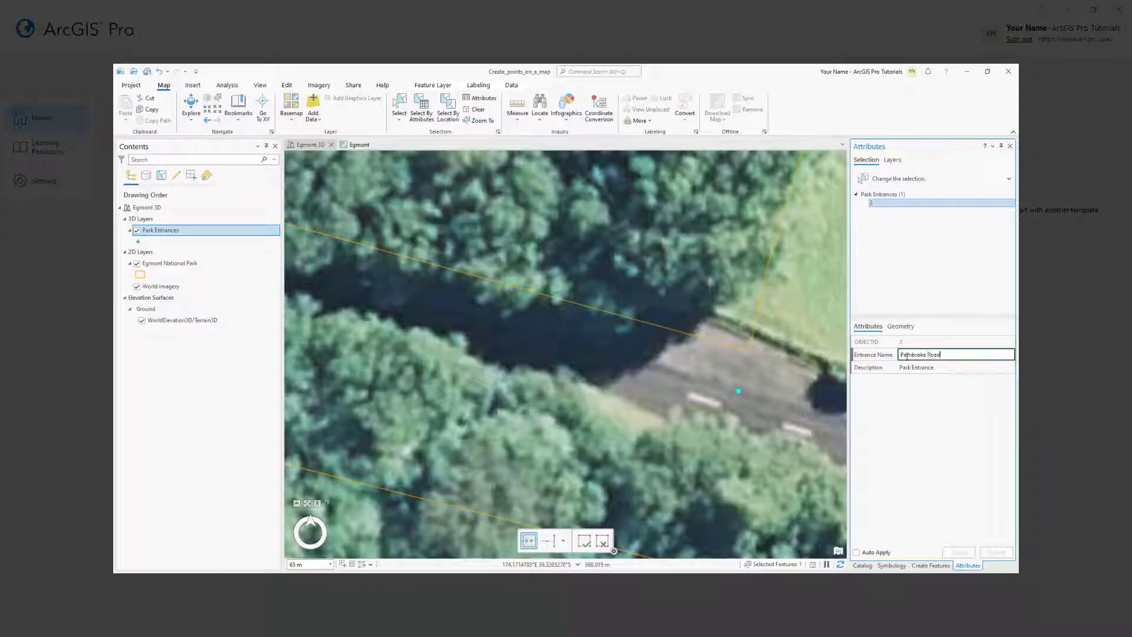
{"action": "key", "text": "Tab"}
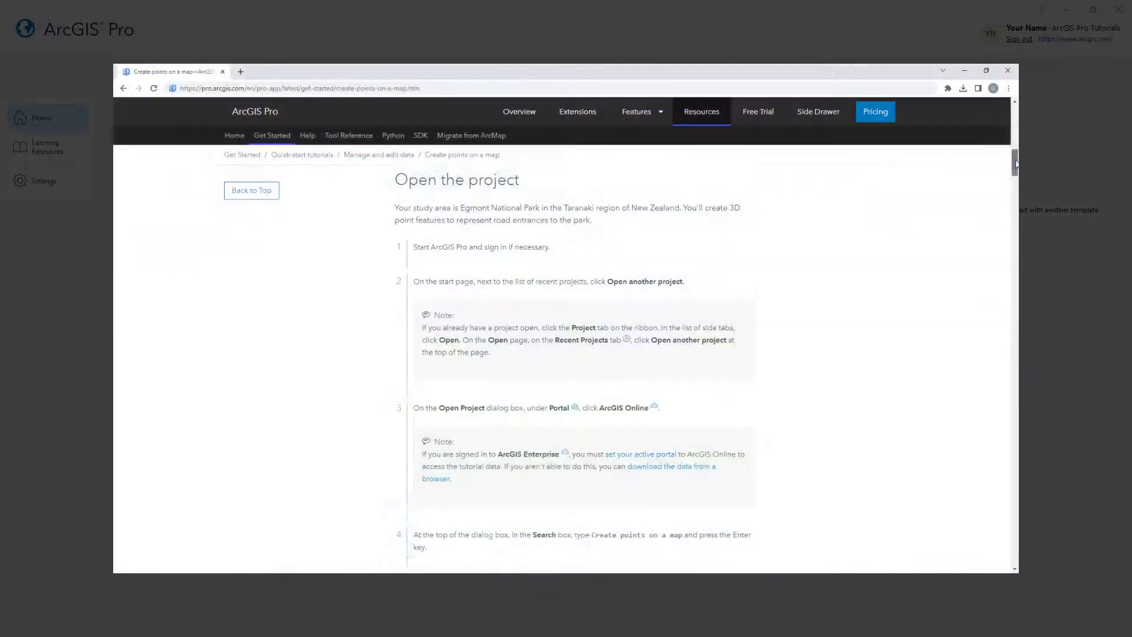
{"action": "scroll", "coordinate": [584, 366], "scroll_direction": "down", "scroll_amount": 10}
{"action": "scroll", "coordinate": [1017, 348], "scroll_direction": "down", "scroll_amount": 20}
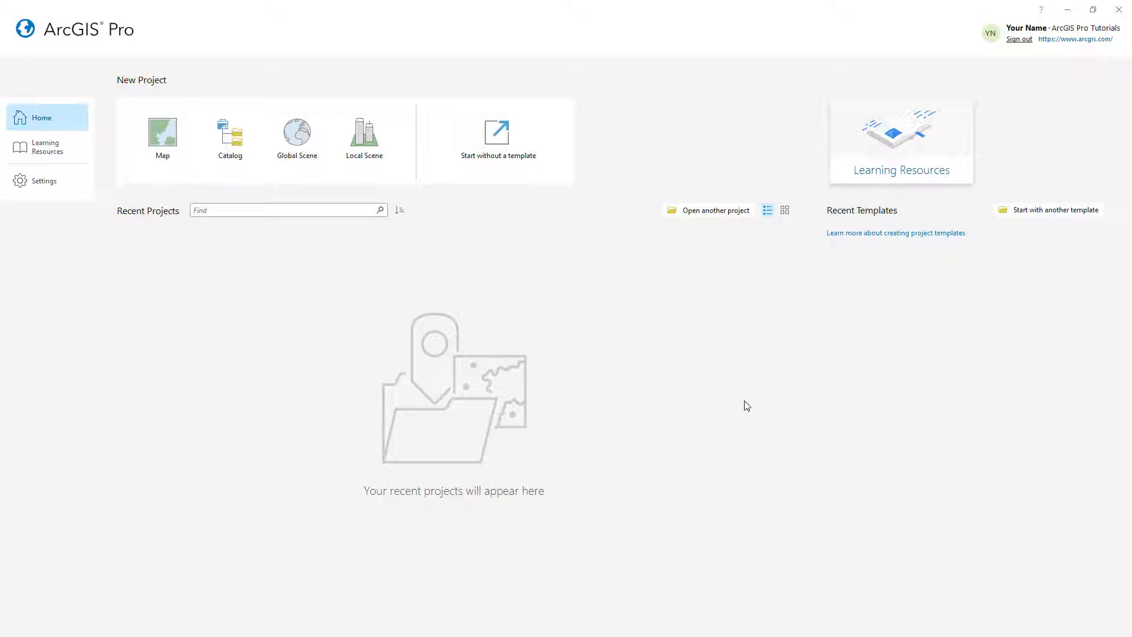
Find the 'Create points on a map' project on ArcGIS Online and open it.
{"action": "left_click", "coordinate": [722, 216]}
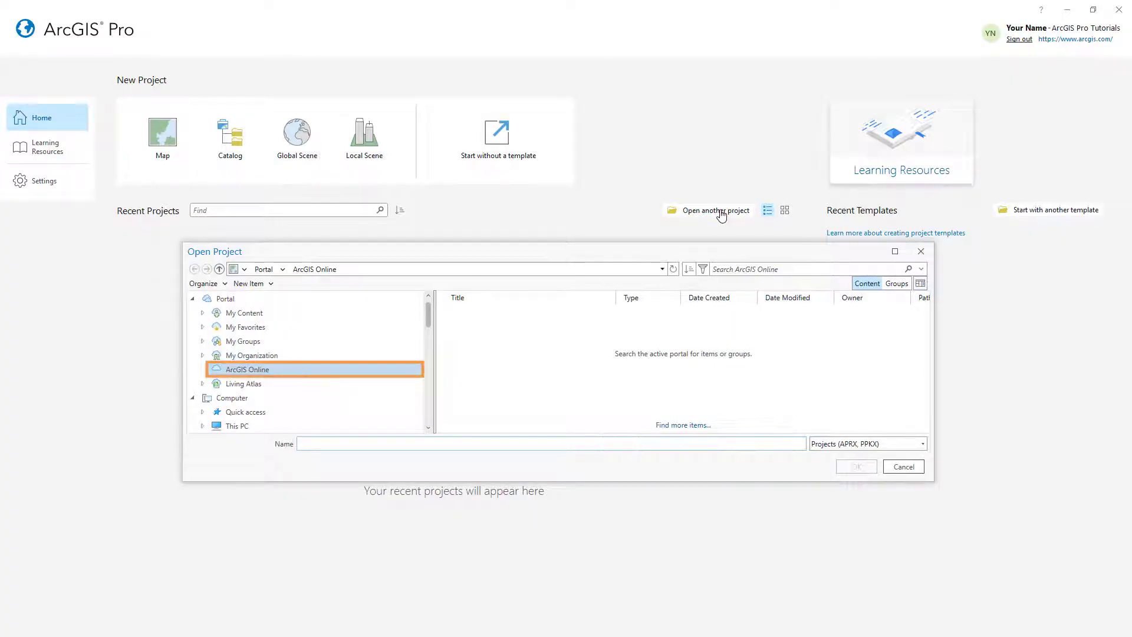
{"action": "left_click", "coordinate": [749, 269]}
{"action": "type", "text": "Create points on a map"}
{"action": "key", "text": "Return"}
{"action": "left_click", "coordinate": [587, 312]}
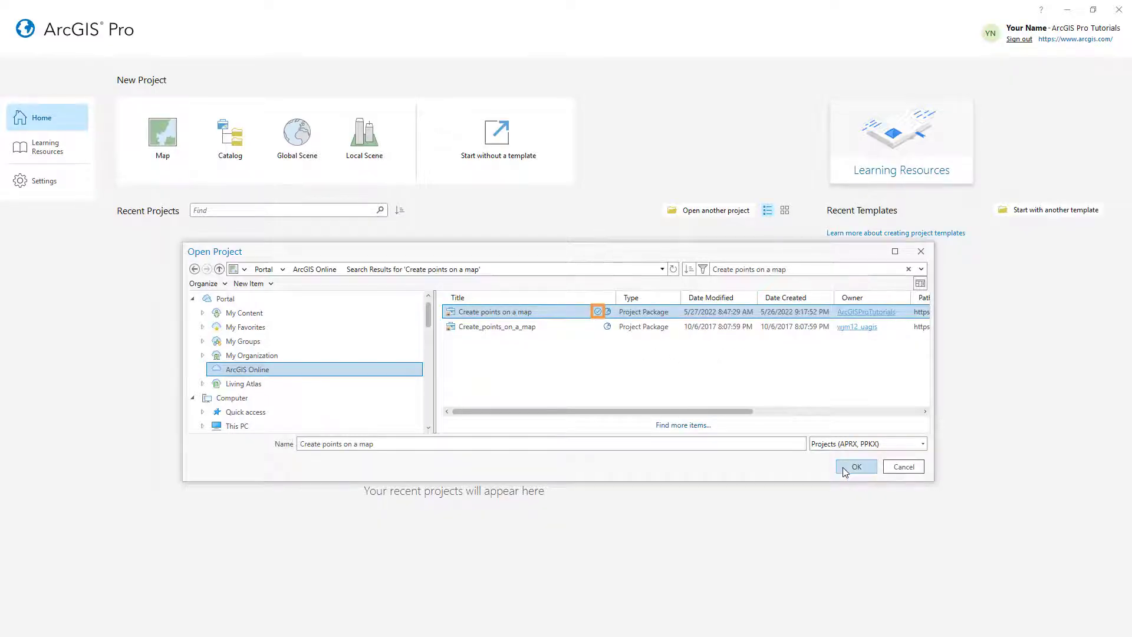
{"action": "left_click", "coordinate": [856, 467]}
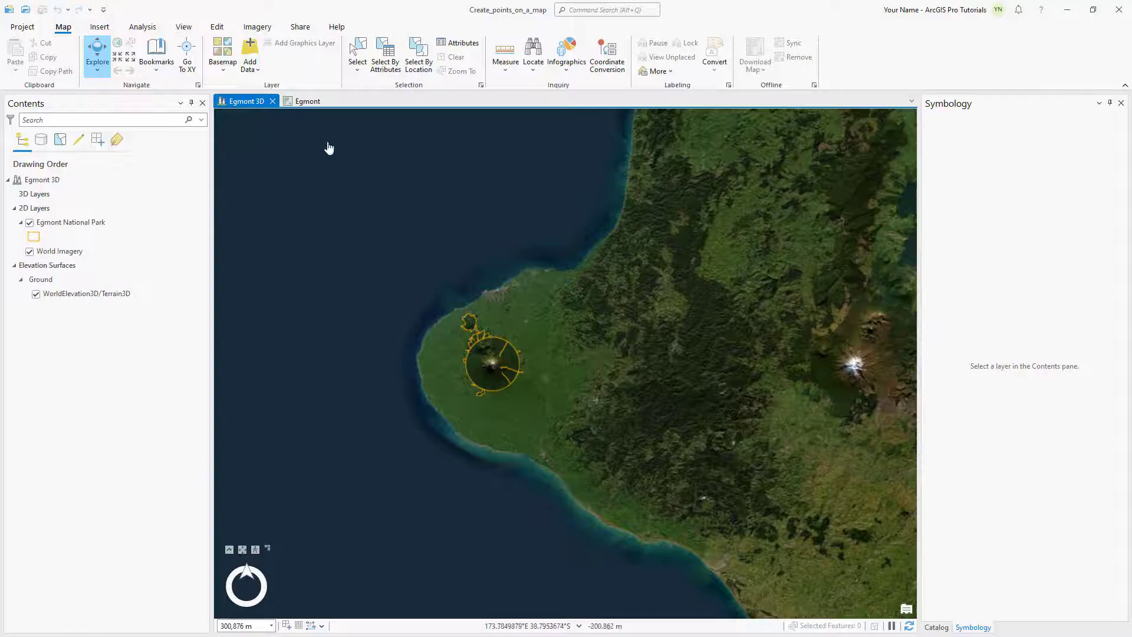
Reset panes for mapping and zoom to the View from above bookmark.
{"action": "left_click", "coordinate": [184, 26]}
{"action": "left_click", "coordinate": [152, 66]}
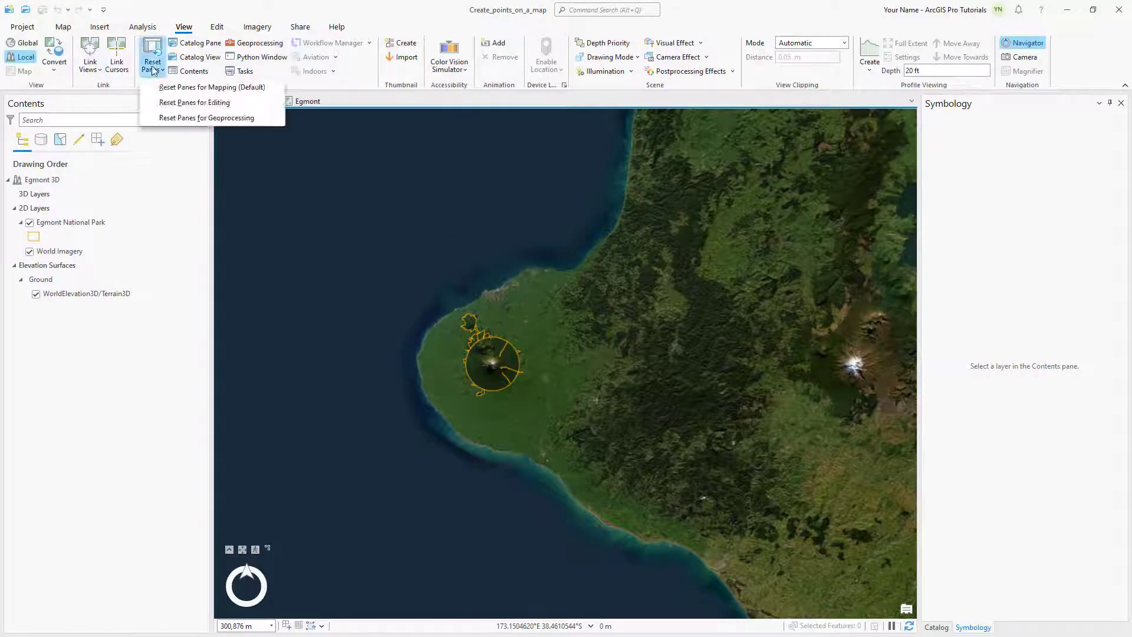
{"action": "left_click", "coordinate": [177, 87]}
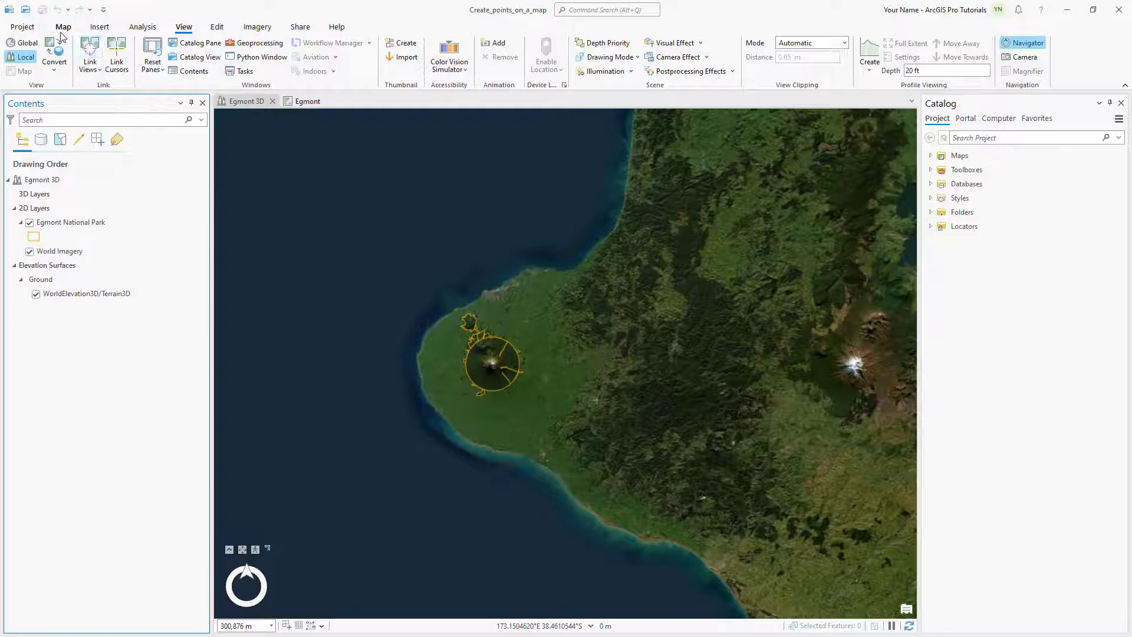
{"action": "left_click", "coordinate": [63, 28]}
{"action": "left_click", "coordinate": [156, 67]}
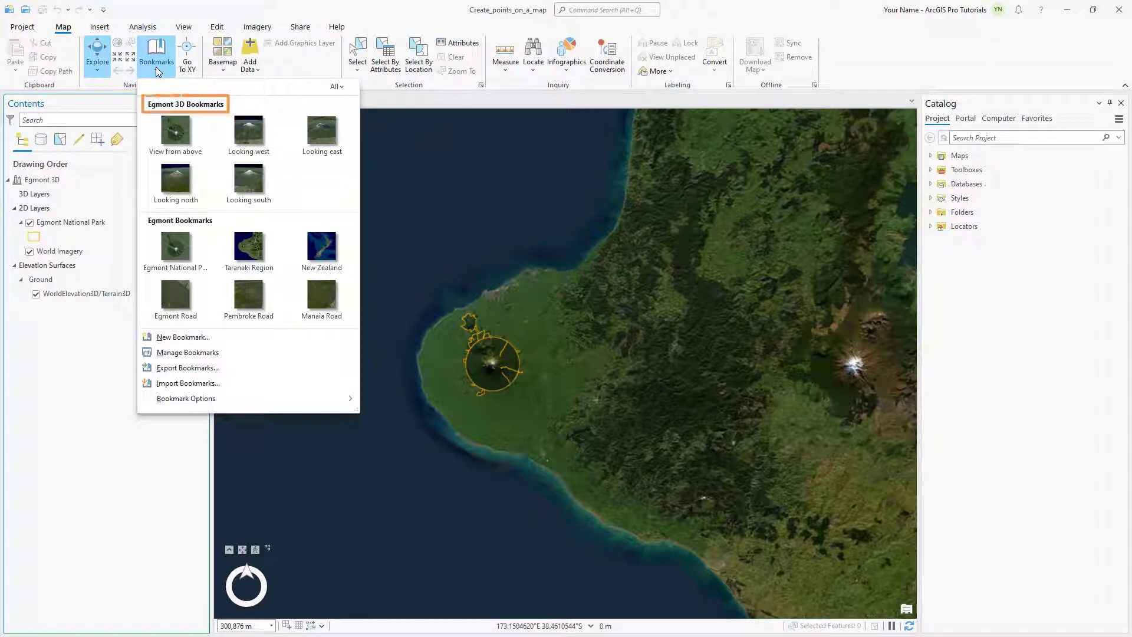
{"action": "left_click", "coordinate": [173, 128]}
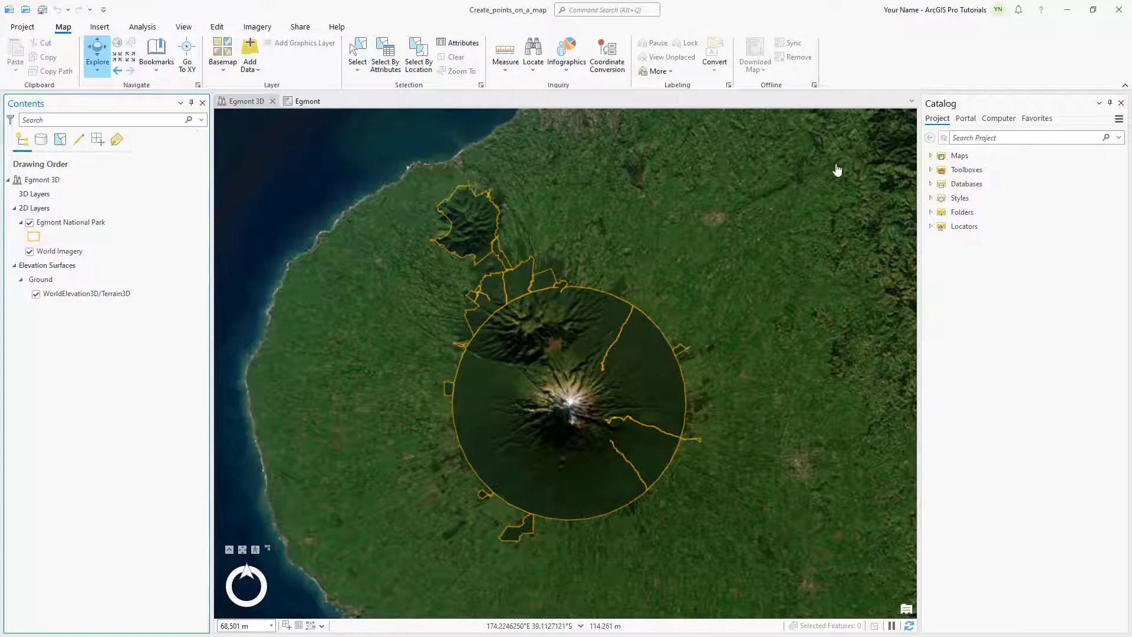
Expand Databases and create_points_on_a_map.gdb in the Catalog pane.
{"action": "left_click", "coordinate": [931, 184]}
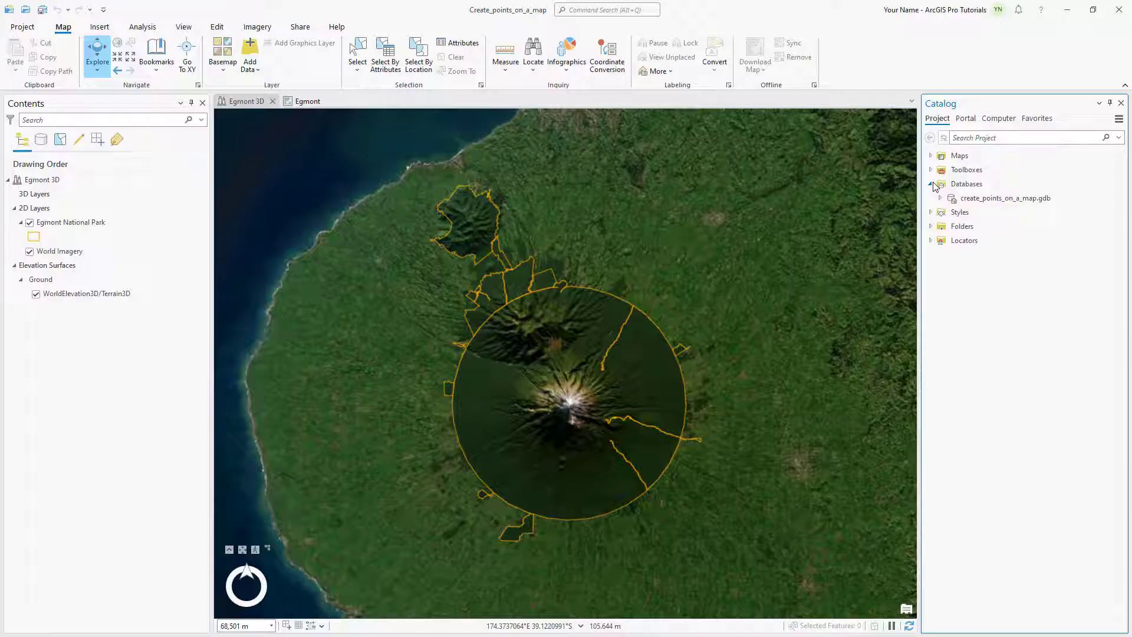
{"action": "left_click", "coordinate": [941, 199]}
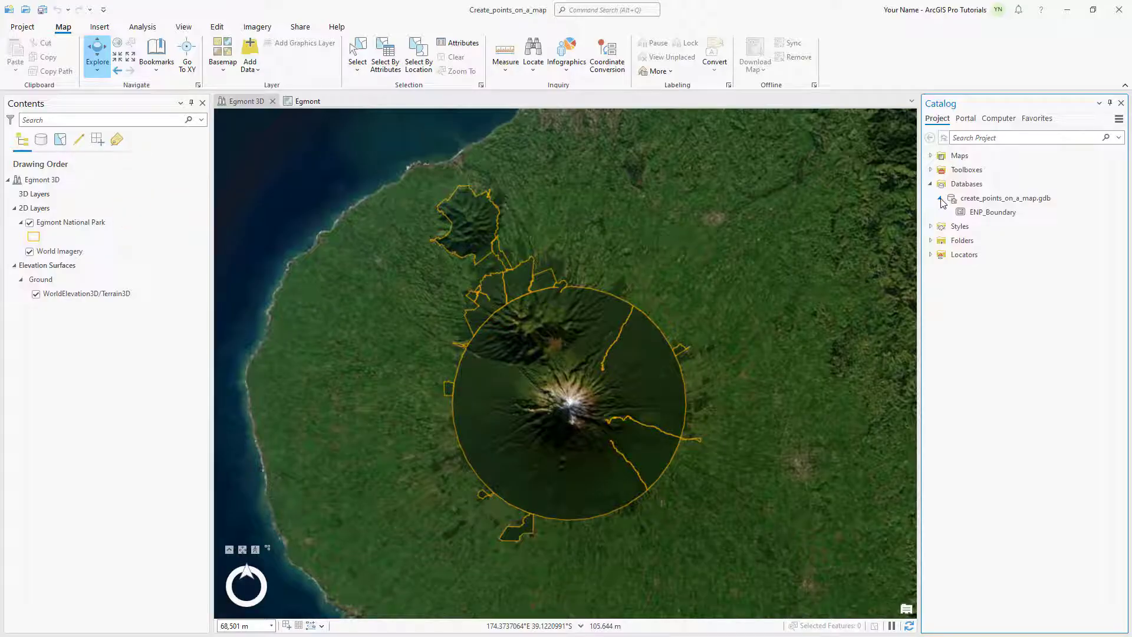
Define a new Point feature class ENP_Entrances, alias Park Entrances, in the project geodatabase.
{"action": "right_click", "coordinate": [955, 198]}
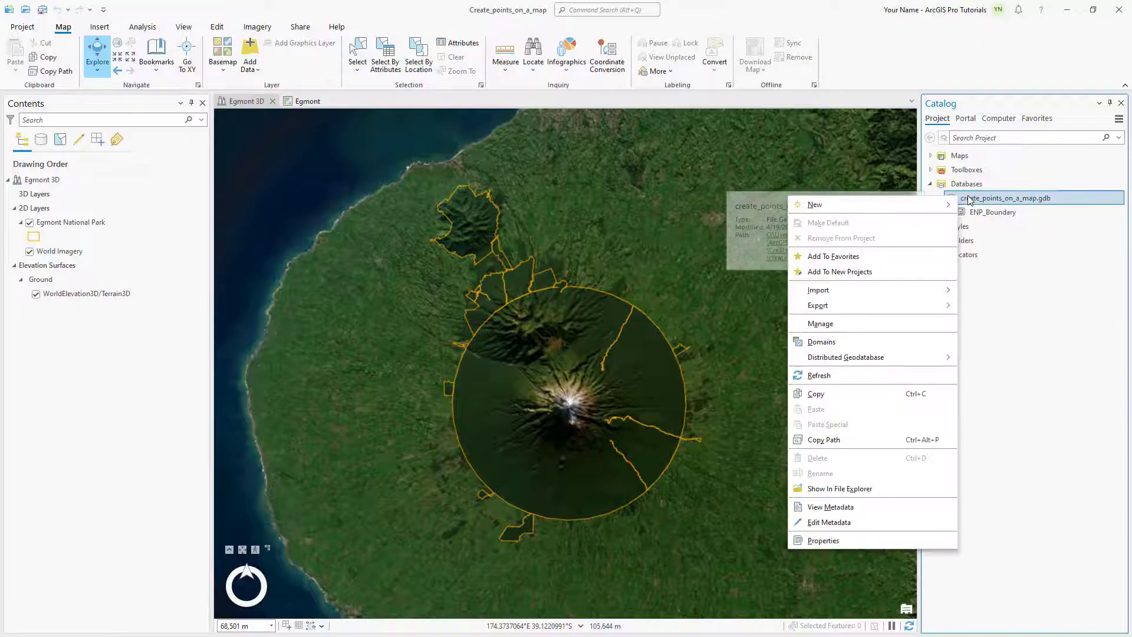
{"action": "mouse_move", "coordinate": [924, 206]}
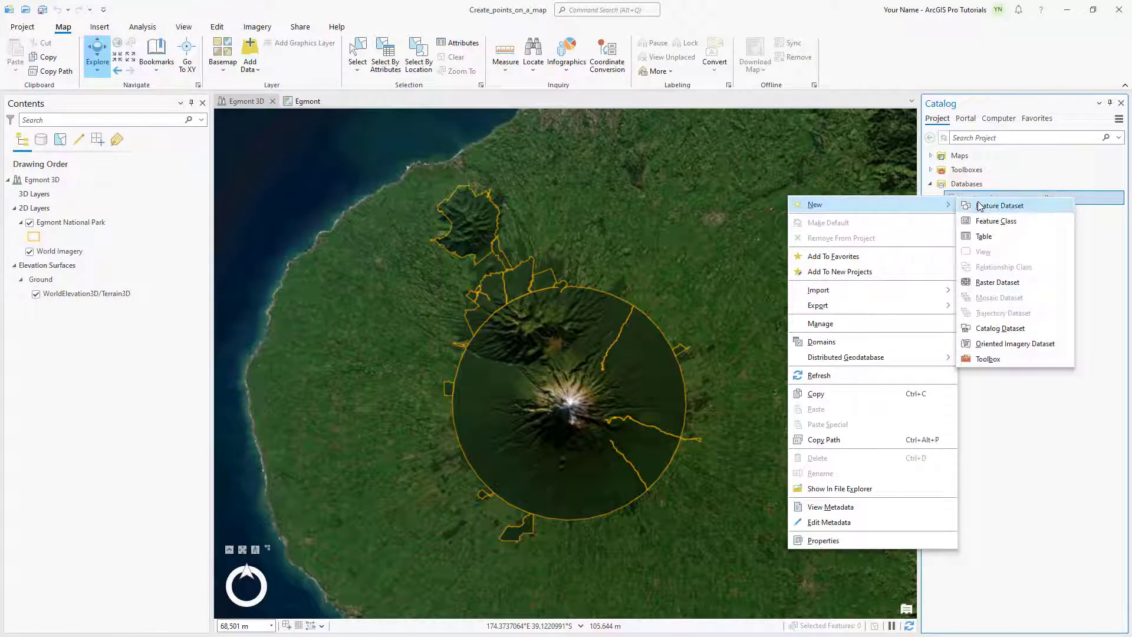
{"action": "left_click", "coordinate": [989, 219]}
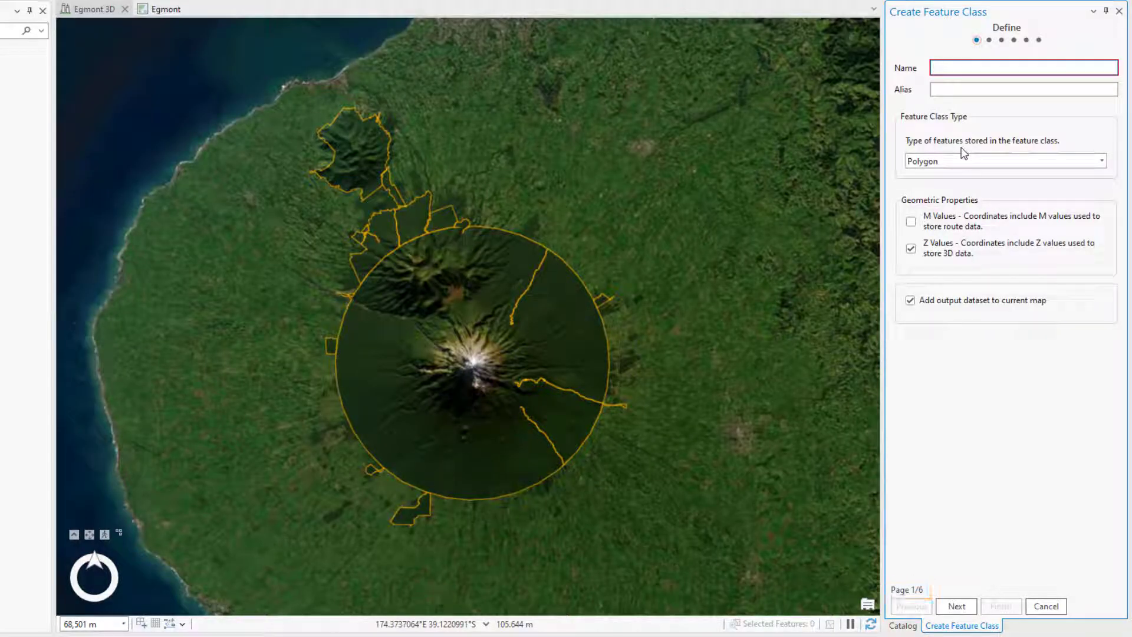
{"action": "type", "text": "ENP_"}
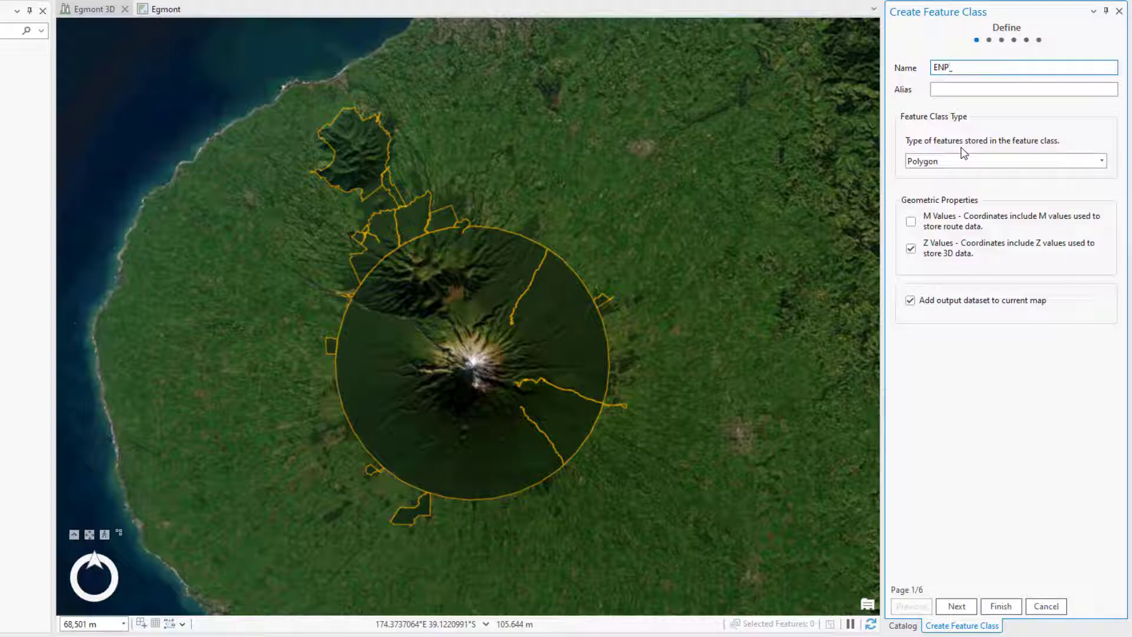
{"action": "type", "text": "Entrances"}
{"action": "left_click", "coordinate": [951, 92]}
{"action": "type", "text": "Park Entrances"}
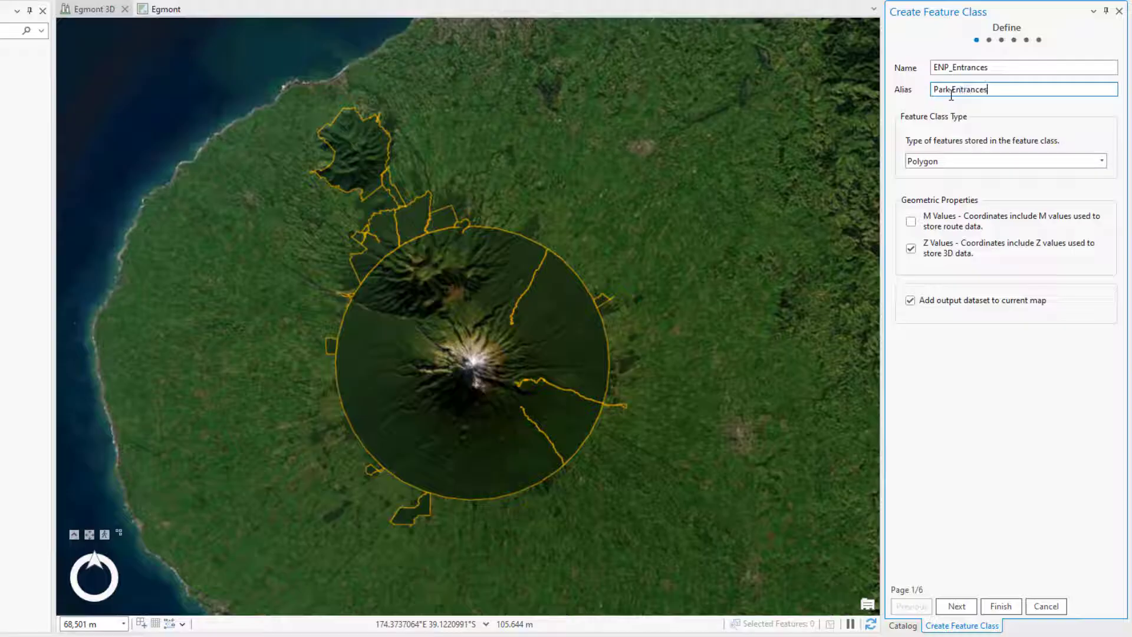
{"action": "left_click", "coordinate": [1102, 161]}
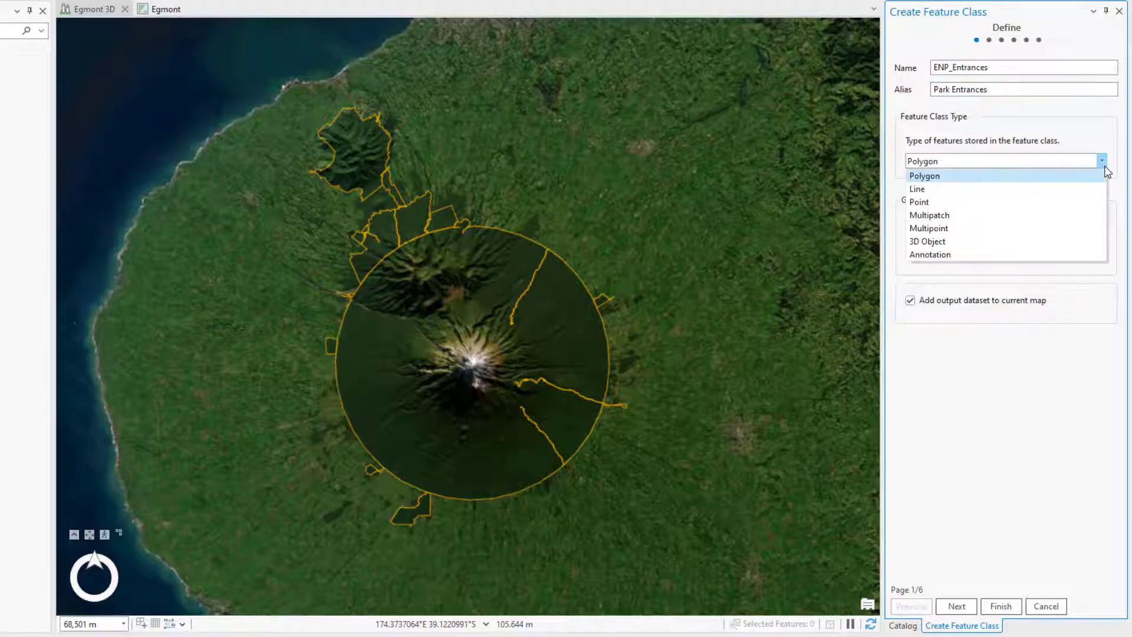
{"action": "left_click", "coordinate": [1101, 203]}
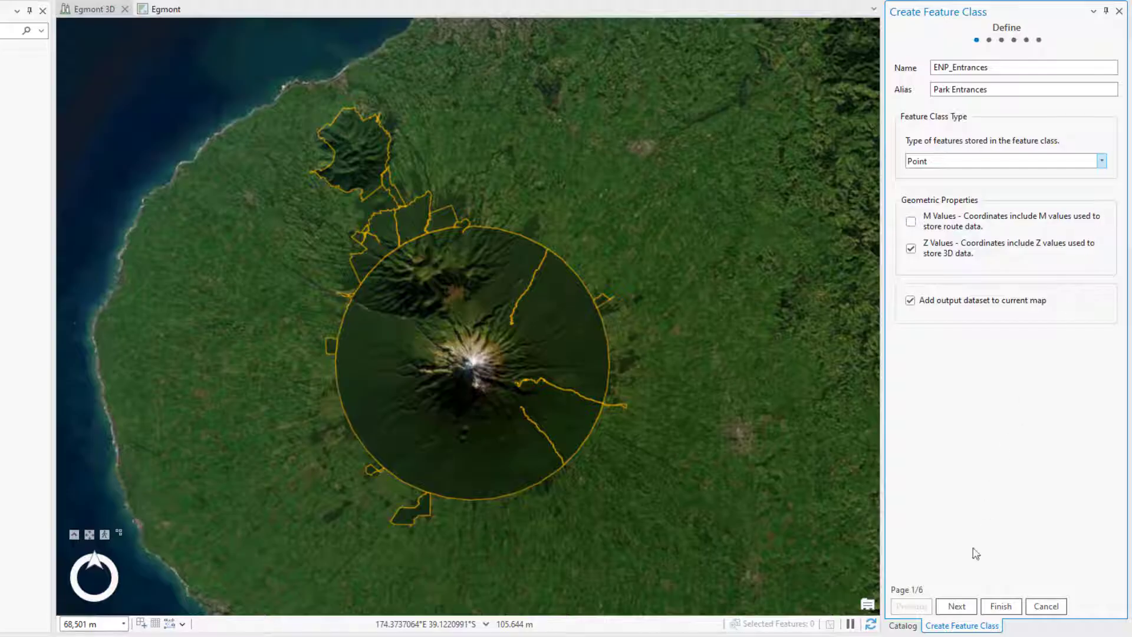
{"action": "left_click", "coordinate": [958, 607]}
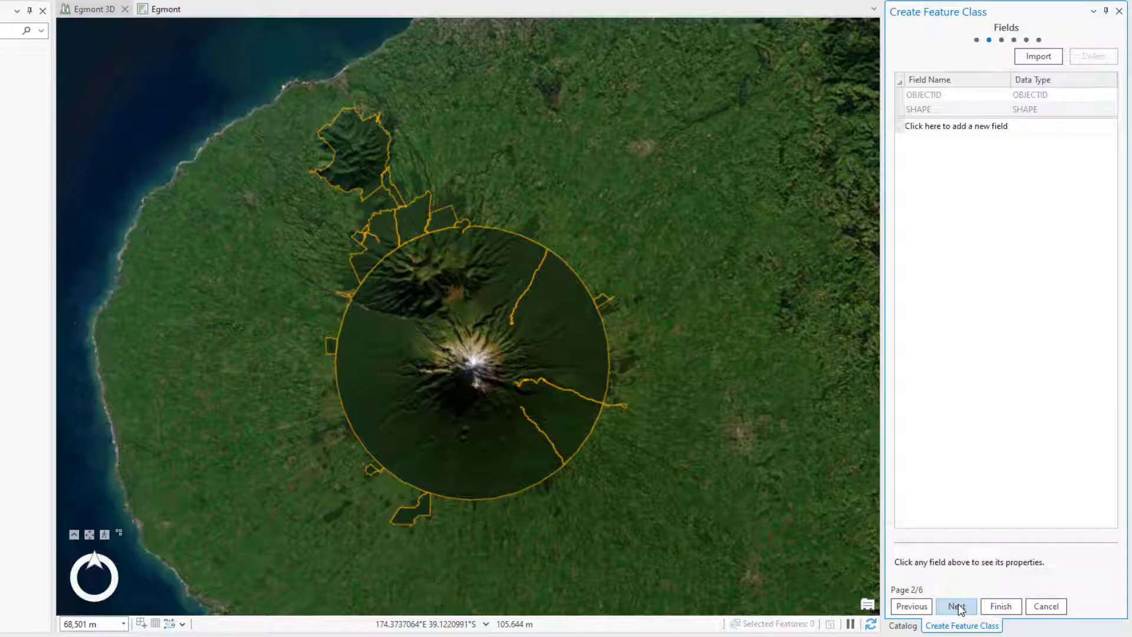
Add a NAME text field with alias Entrance Name and length 35.
{"action": "left_click", "coordinate": [987, 125]}
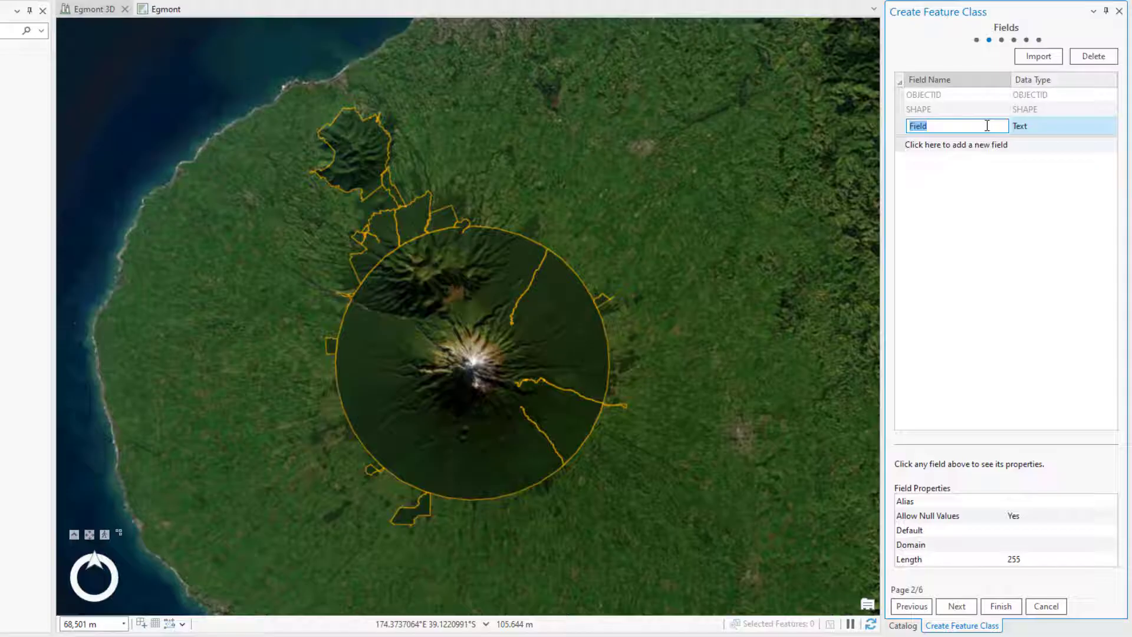
{"action": "type", "text": "NAME"}
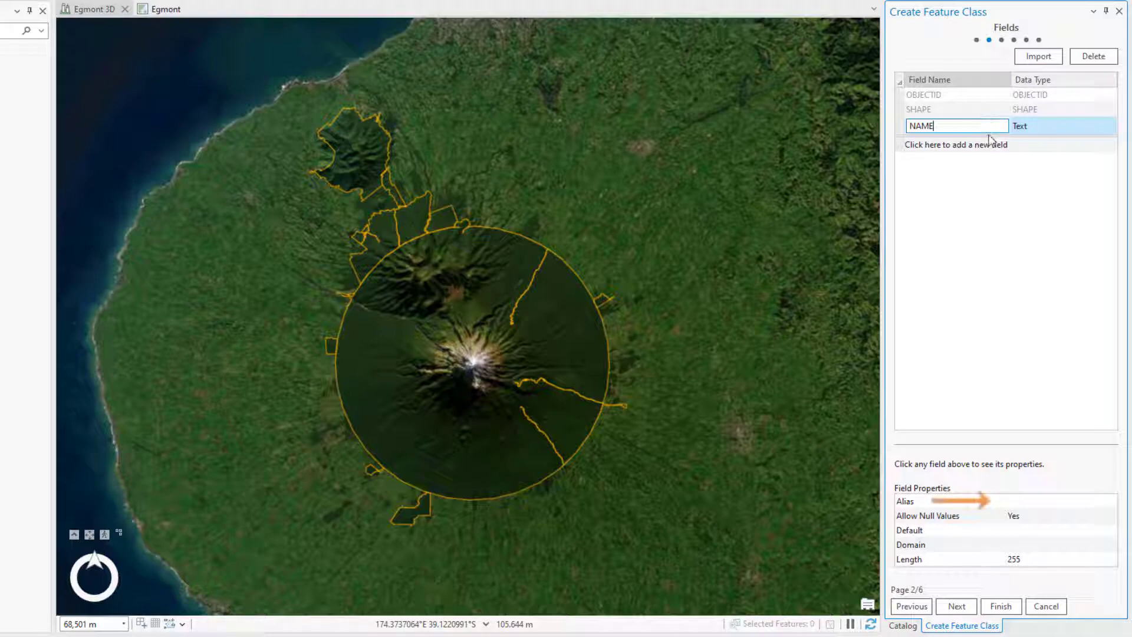
{"action": "left_click", "coordinate": [1033, 501]}
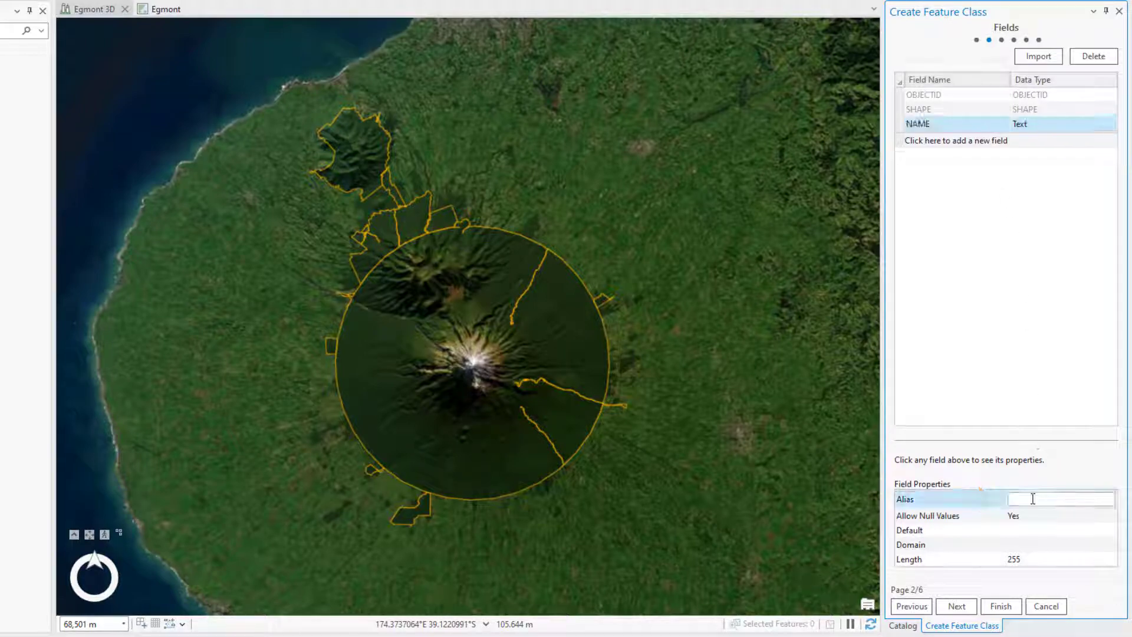
{"action": "type", "text": "Entrance Name"}
{"action": "key", "text": "Return"}
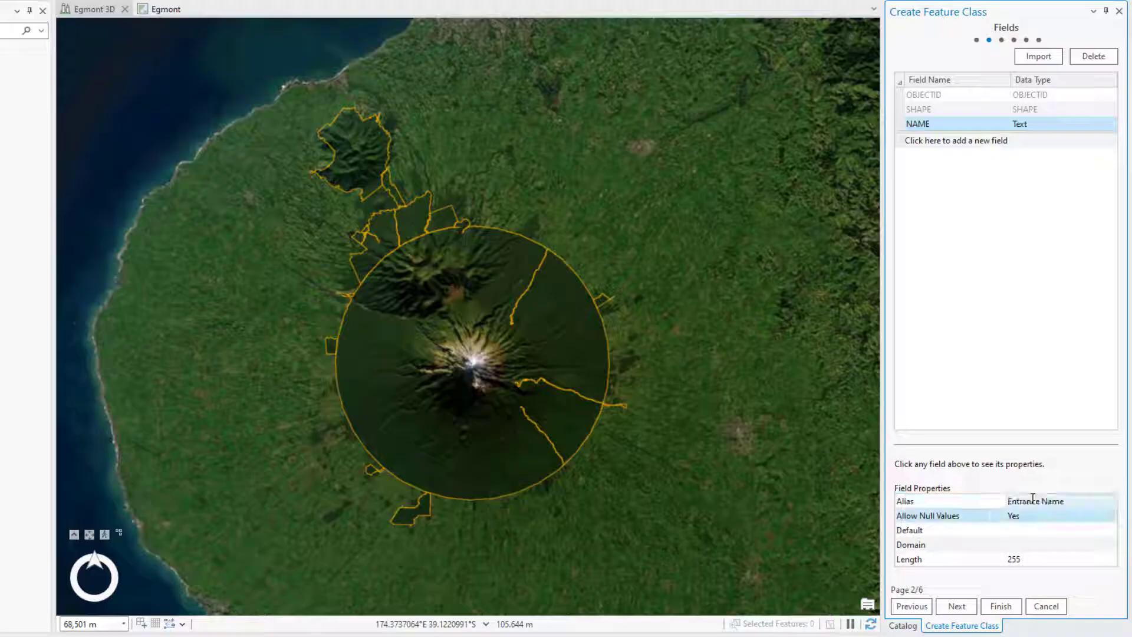
{"action": "left_click", "coordinate": [1039, 557]}
{"action": "key", "text": "BackSpace"}
{"action": "type", "text": "35"}
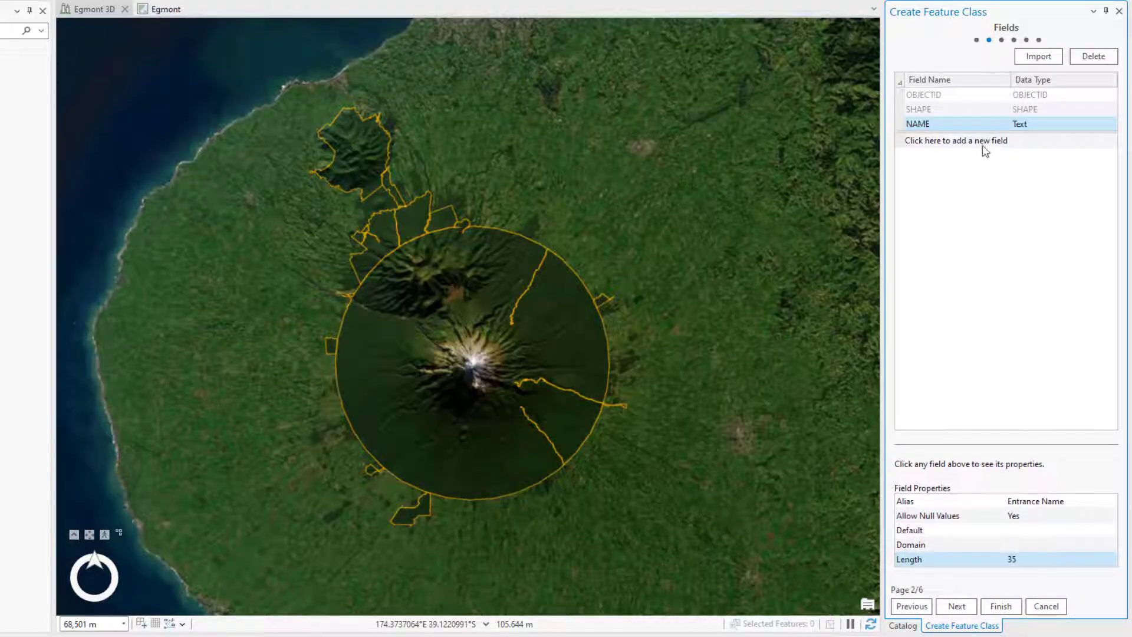
Add a DESCRIPTION text field with alias Description and length 15, then continue.
{"action": "left_click", "coordinate": [982, 142]}
{"action": "type", "text": "DESCRIPTION"}
{"action": "key", "text": "Return"}
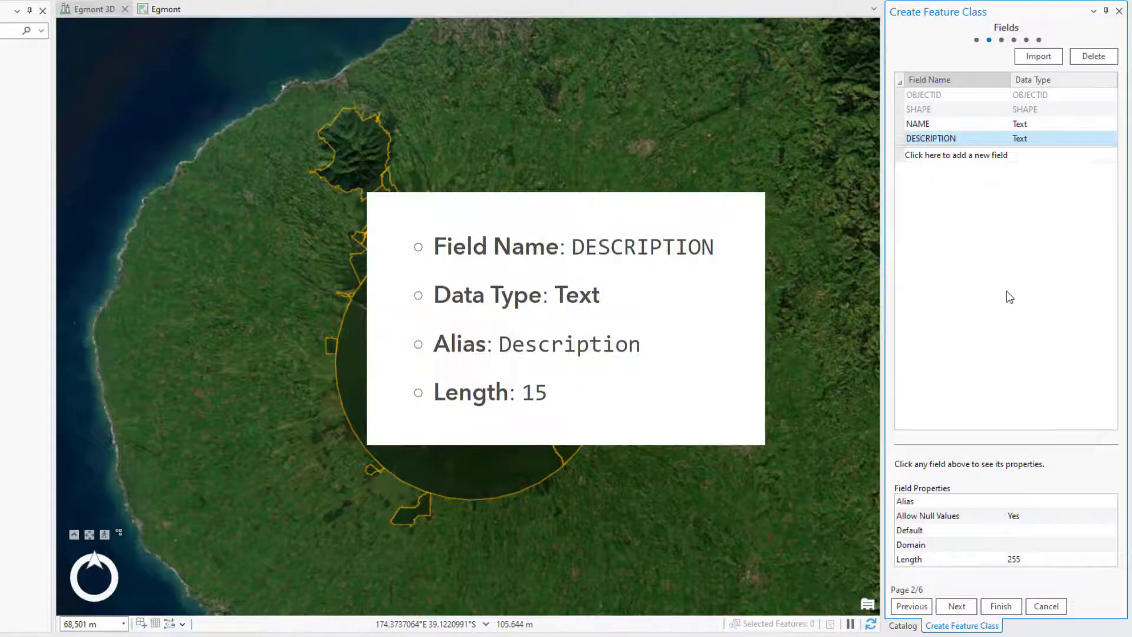
{"action": "left_click", "coordinate": [1028, 498]}
{"action": "type", "text": "Description"}
{"action": "left_click", "coordinate": [1033, 558]}
{"action": "key", "text": "BackSpace"}
{"action": "key", "text": "BackSpace"}
{"action": "key", "text": "BackSpace"}
{"action": "type", "text": "15"}
{"action": "key", "text": "Return"}
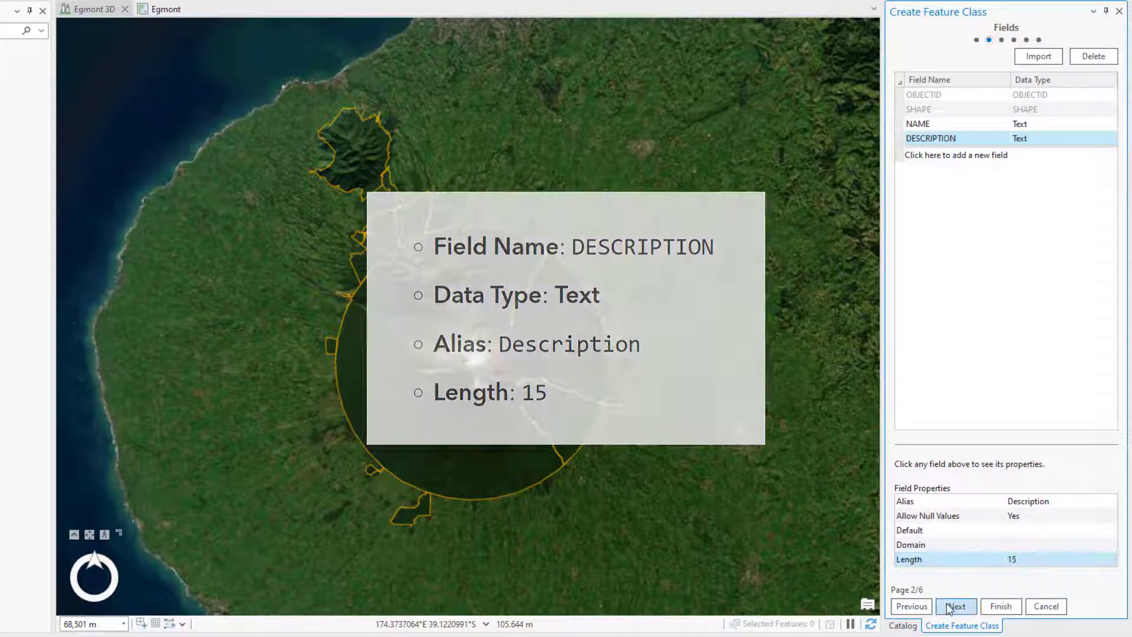
{"action": "left_click", "coordinate": [956, 606]}
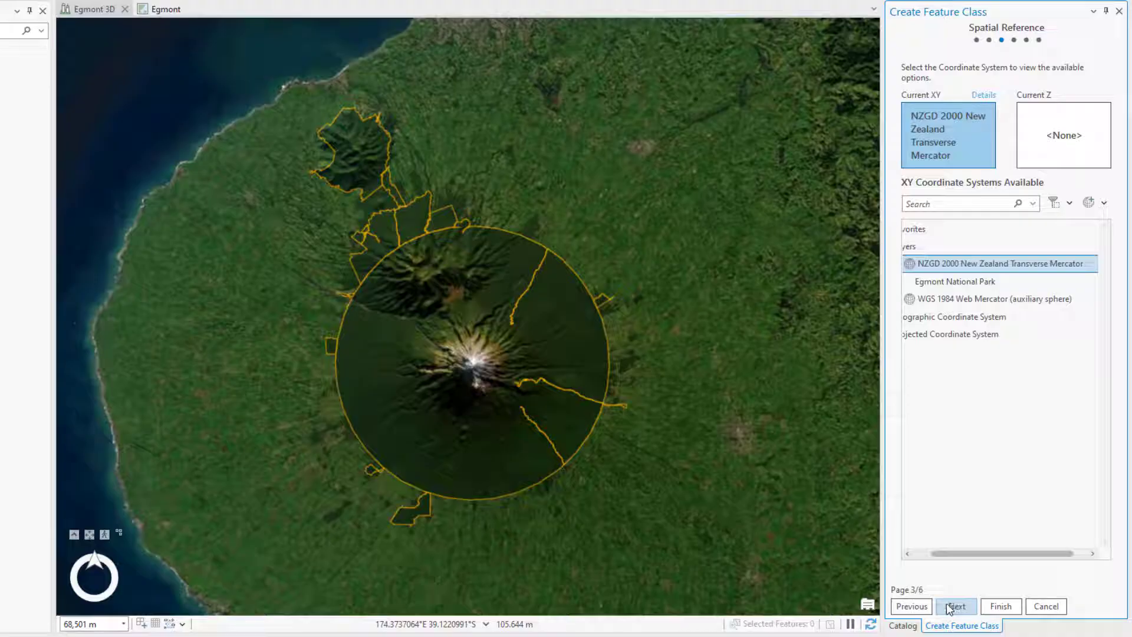
Keep NZGD 2000 New Zealand Transverse Mercator and finish creating ENP_Entrances.
{"action": "left_click", "coordinate": [1002, 606]}
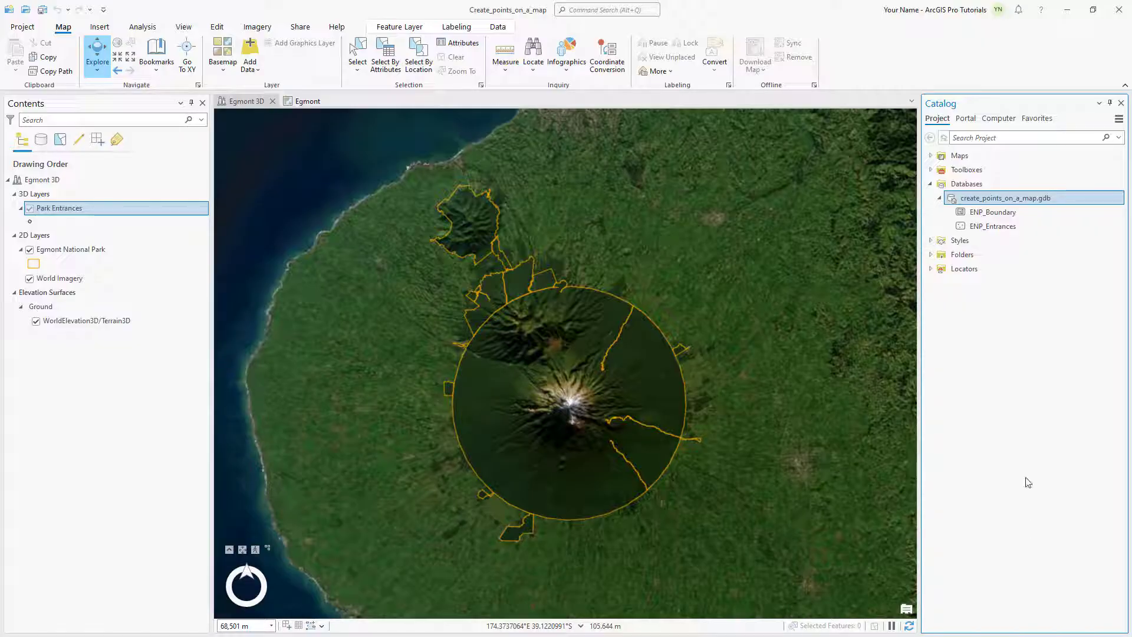
Edit the ENP_Entrances metadata, titling it 'Egmont National Park Entrances'.
{"action": "right_click", "coordinate": [1020, 229]}
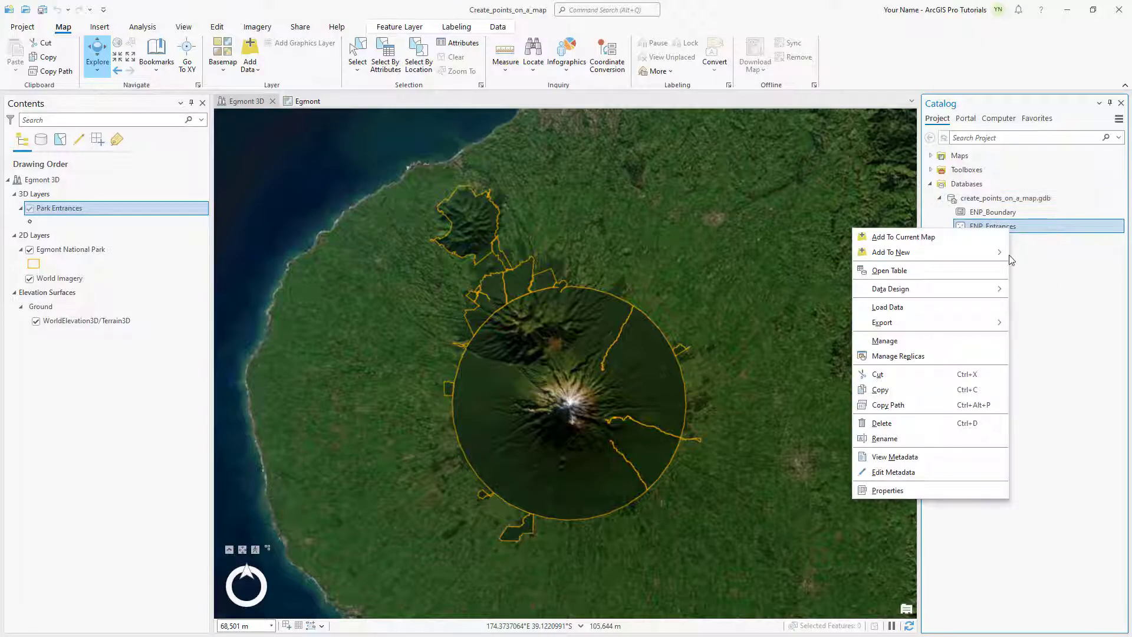
{"action": "left_click", "coordinate": [955, 470]}
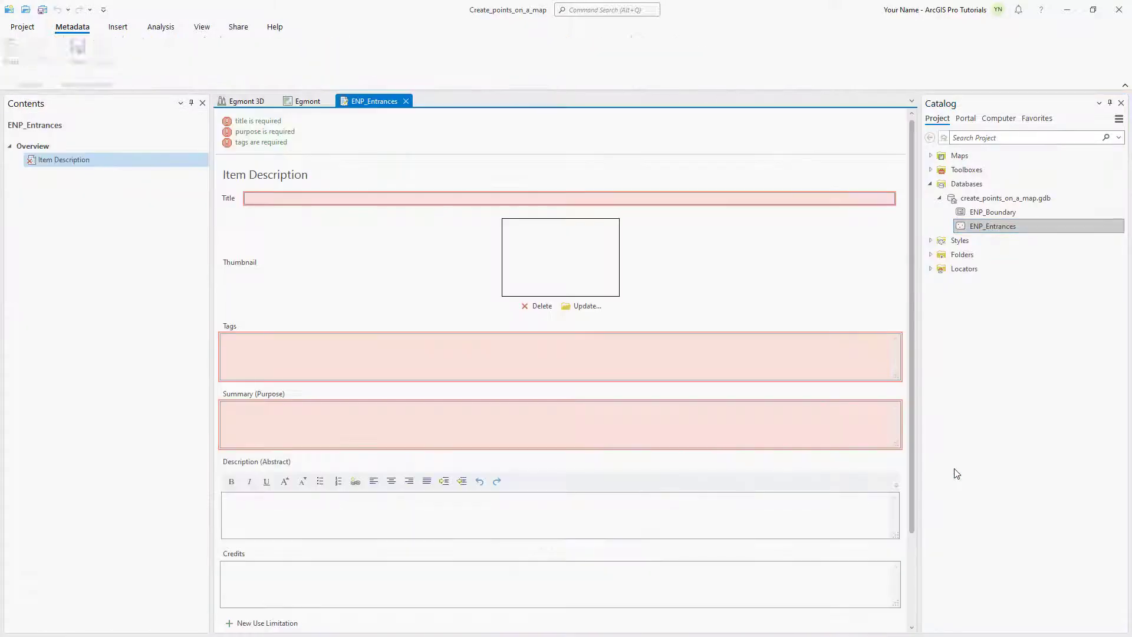
{"action": "left_click", "coordinate": [742, 197]}
{"action": "type", "text": "Egmont National Park Entrances"}
Paste in the tags, summary and description, save the metadata, and return to the map.
{"action": "left_click", "coordinate": [285, 335]}
{"action": "type", "text": "parks, Egmont National Park, Taranaki, New Zealand"}
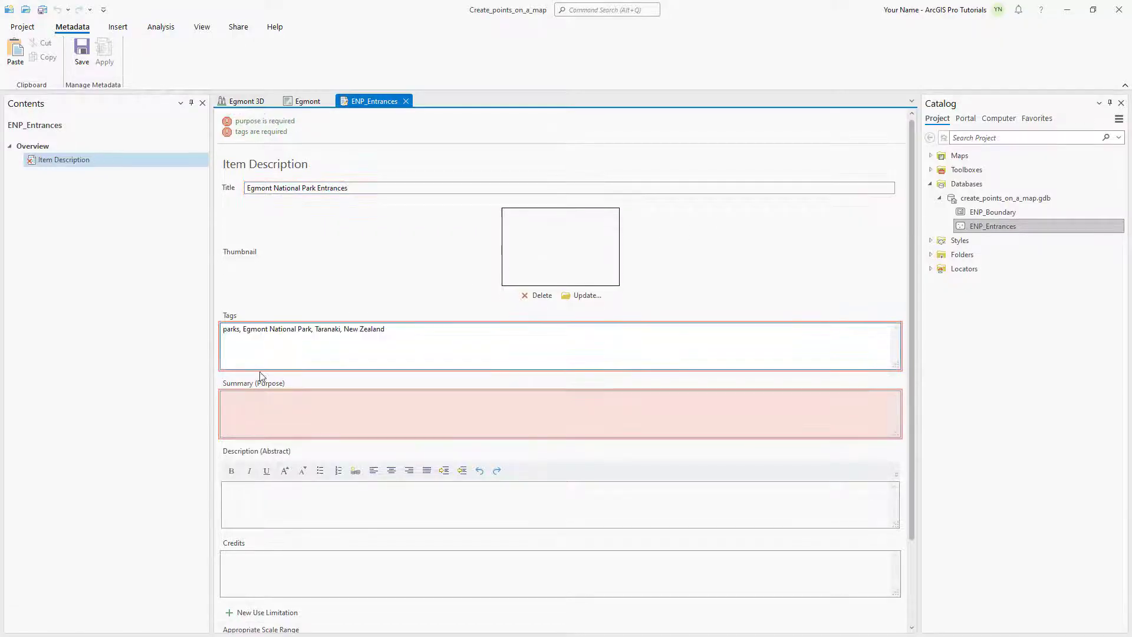
{"action": "left_click", "coordinate": [257, 392]}
{"action": "type", "text": "Identify road entry points to Egmont National Park."}
{"action": "left_click", "coordinate": [249, 488]}
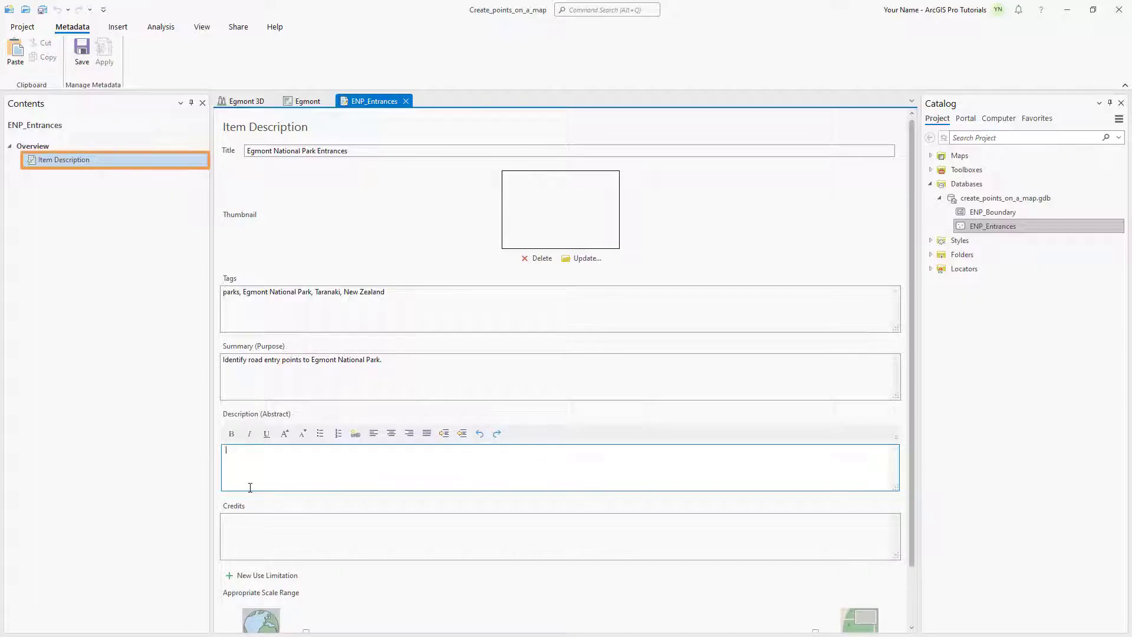
{"action": "type", "text": "Road entry points to Egmont National Park. The locations were identified with a park boundary layer and the Esri World Imagery basemap."}
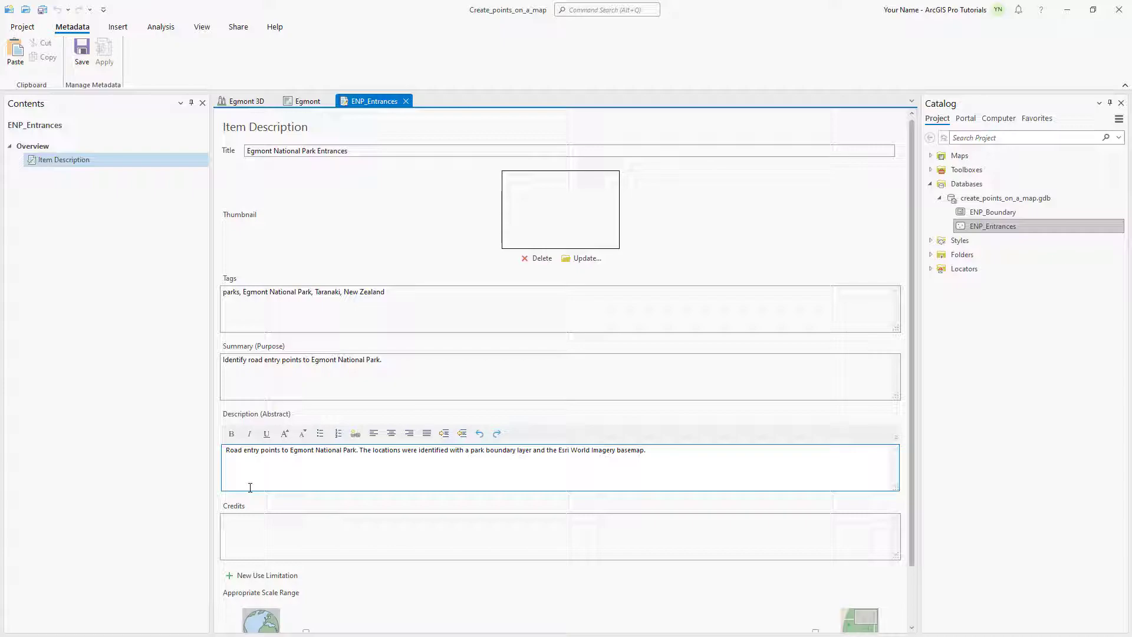
{"action": "left_click", "coordinate": [84, 59]}
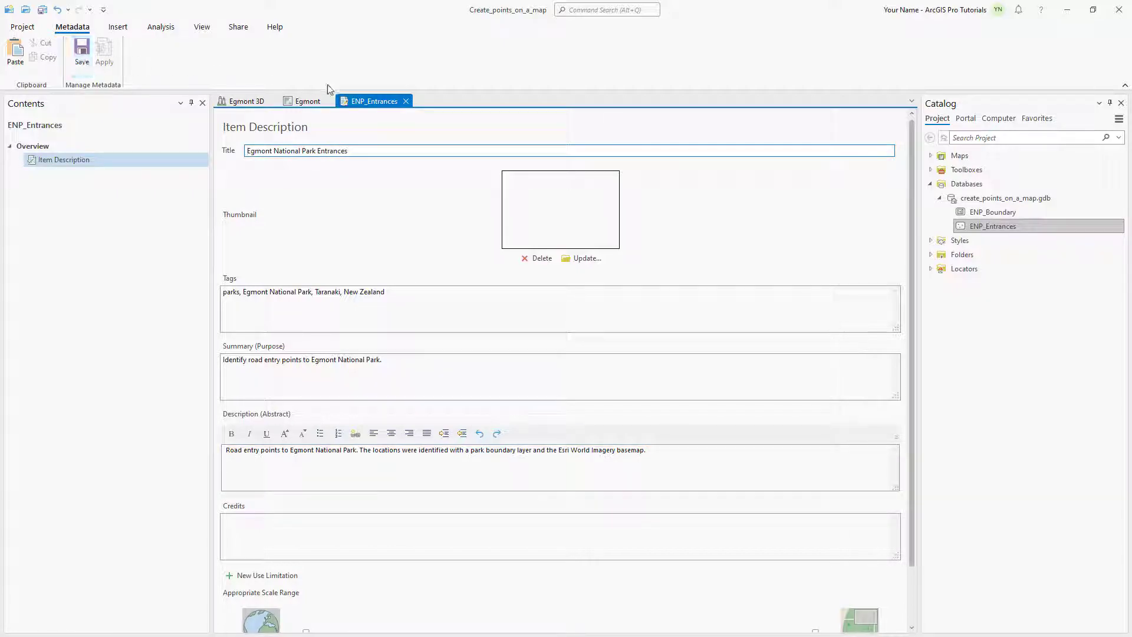
{"action": "left_click", "coordinate": [405, 101]}
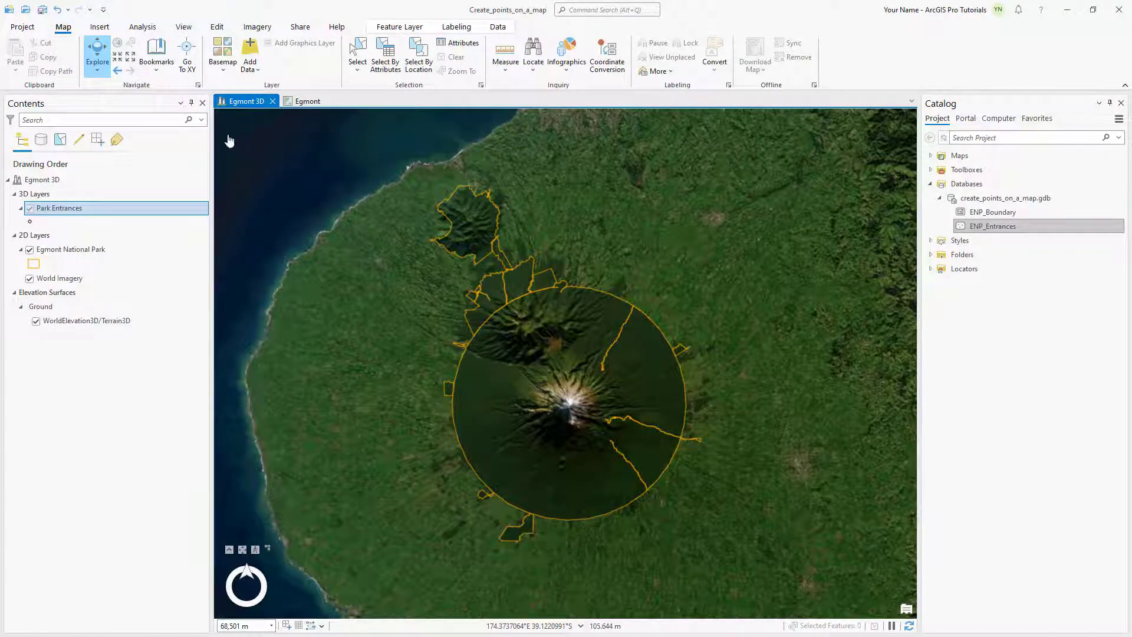
Choose the Standing Cone symbol from project styles for Park Entrances.
{"action": "left_click", "coordinate": [86, 213]}
{"action": "right_click", "coordinate": [86, 214]}
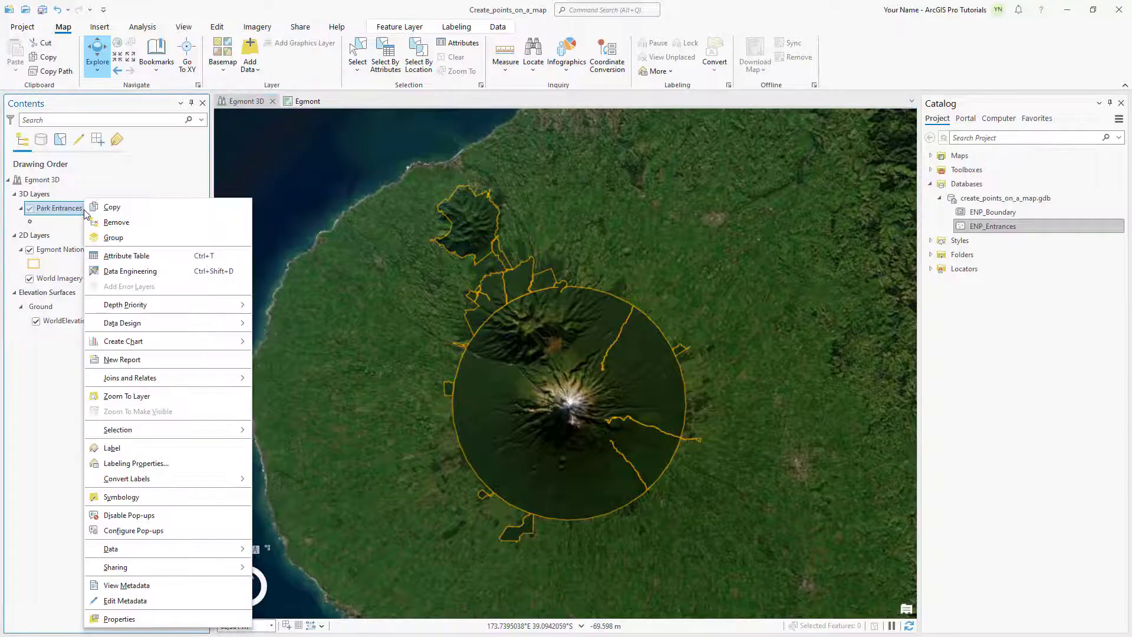
{"action": "left_click", "coordinate": [159, 499]}
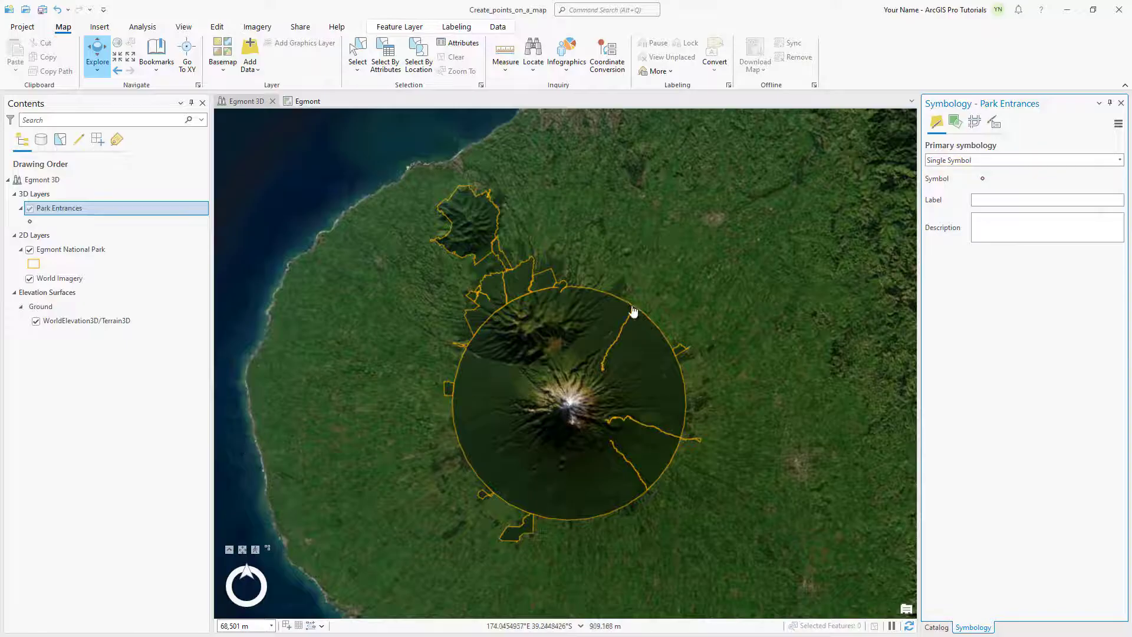
{"action": "left_click", "coordinate": [983, 179]}
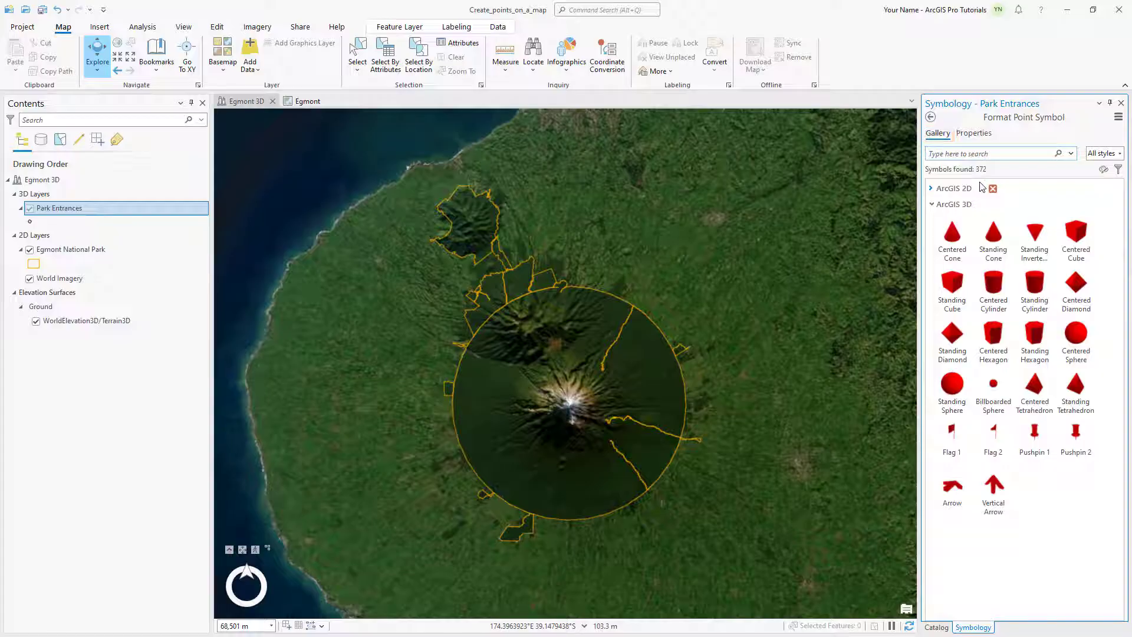
{"action": "left_click", "coordinate": [1119, 154]}
{"action": "left_click", "coordinate": [1115, 179]}
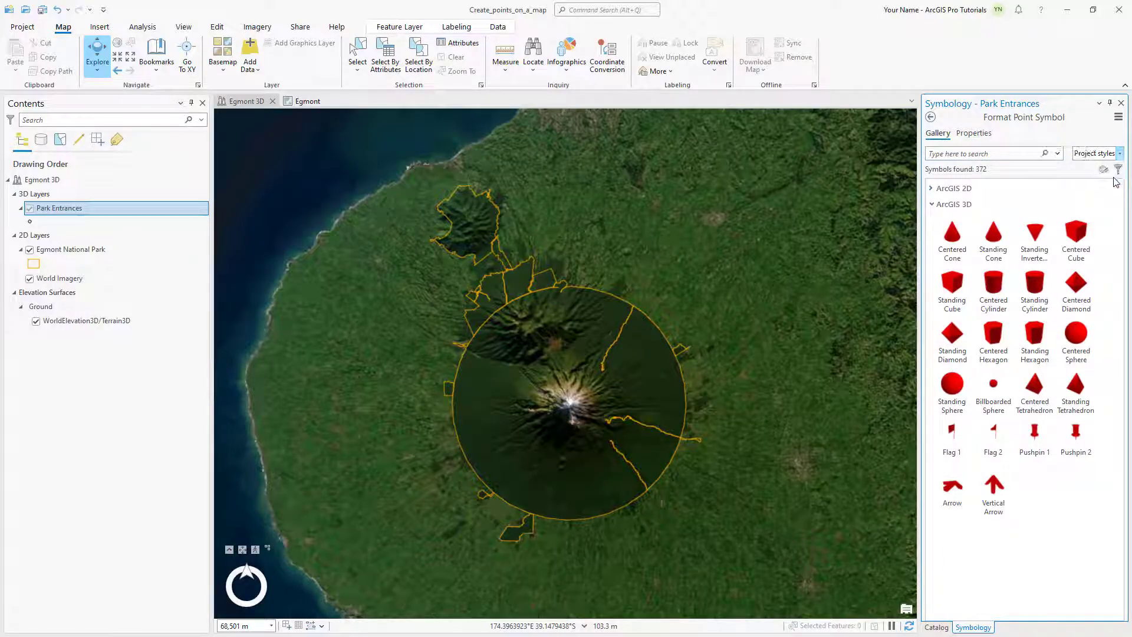
{"action": "left_click", "coordinate": [1002, 153]}
{"action": "type", "text": "cone"}
{"action": "left_click", "coordinate": [993, 220]}
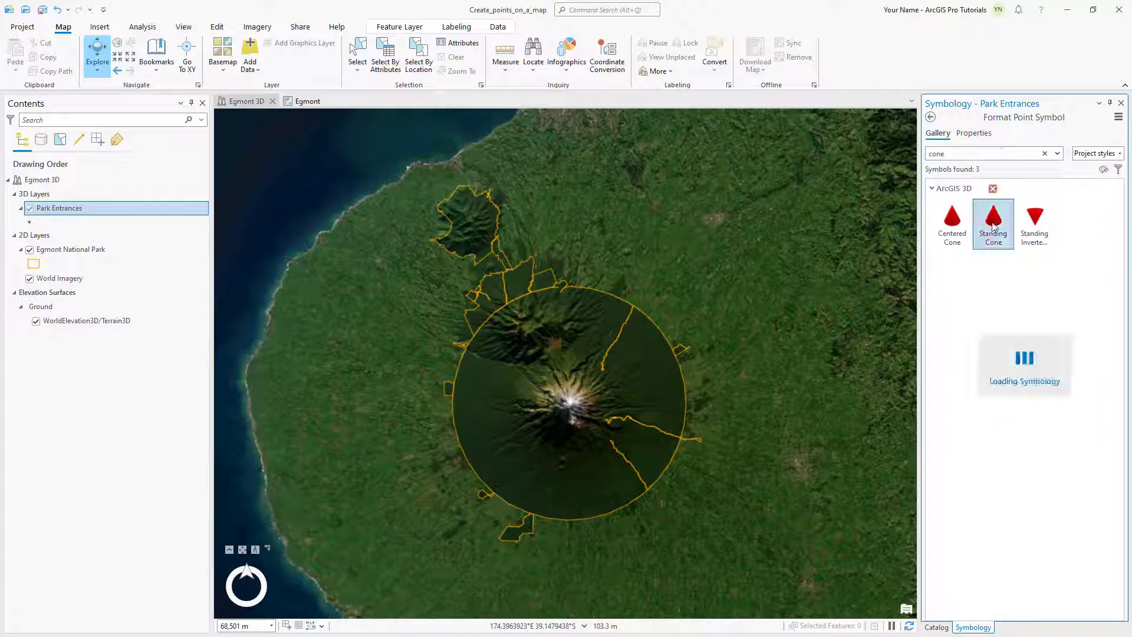
Color the cones light aqua at size 8 pt and apply.
{"action": "left_click", "coordinate": [985, 134]}
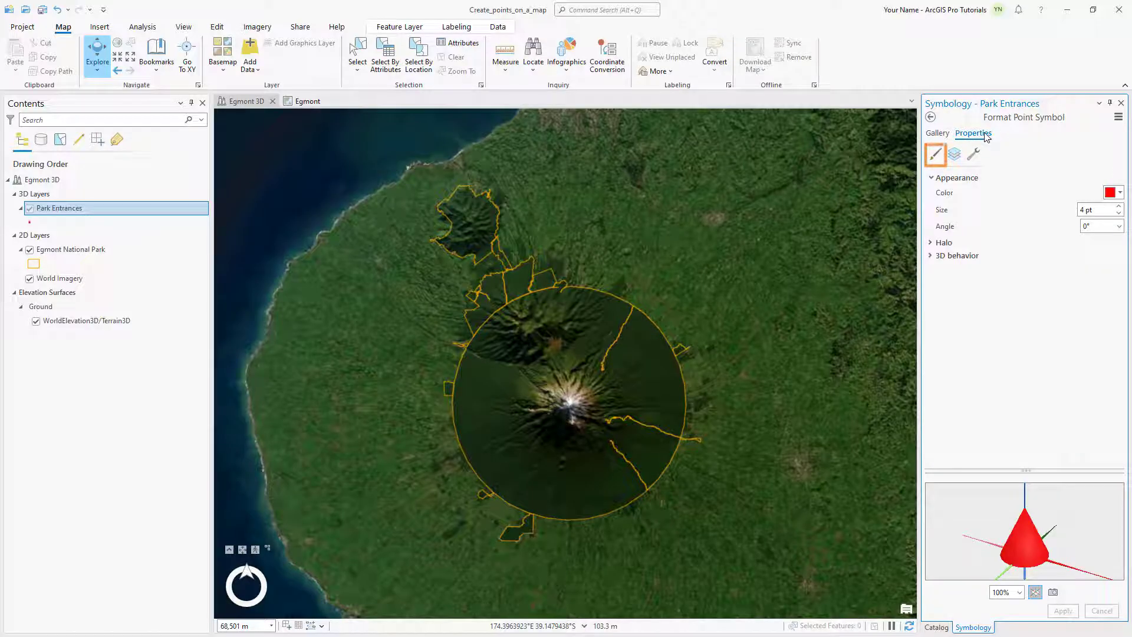
{"action": "left_click", "coordinate": [1116, 200]}
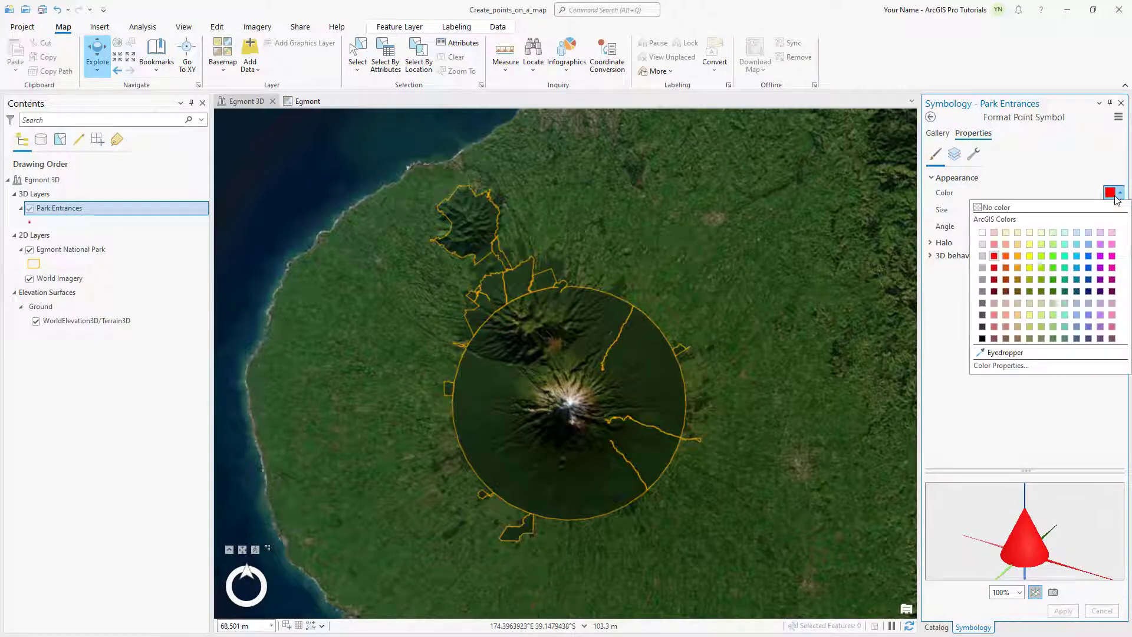
{"action": "left_click", "coordinate": [1065, 244]}
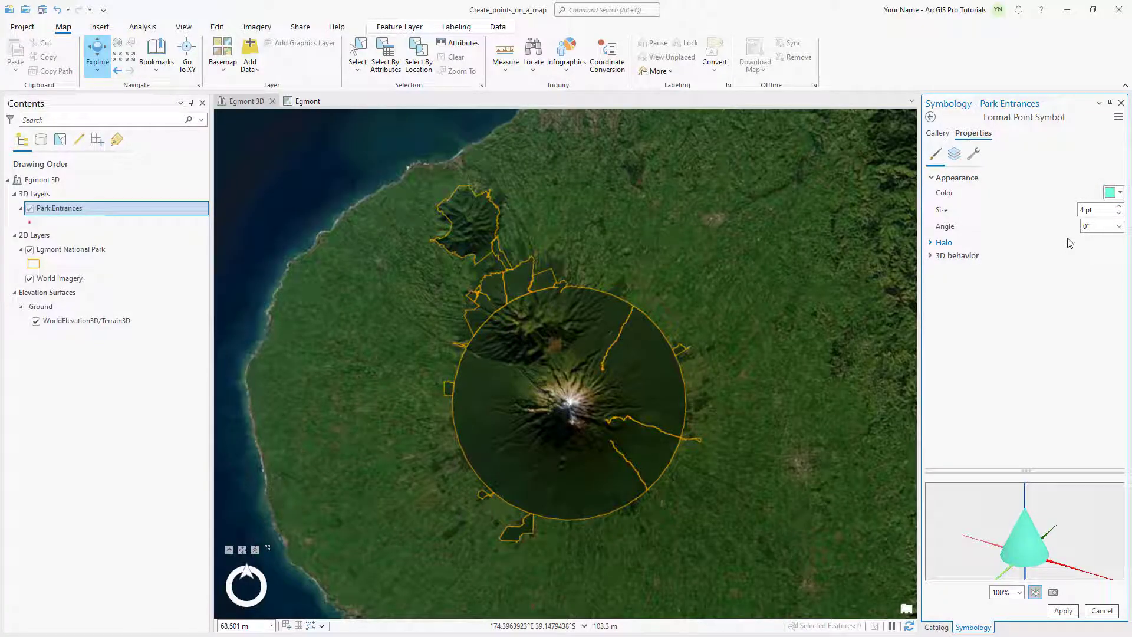
{"action": "double_click", "coordinate": [1082, 210]}
{"action": "type", "text": "8"}
{"action": "left_click", "coordinate": [1061, 611]}
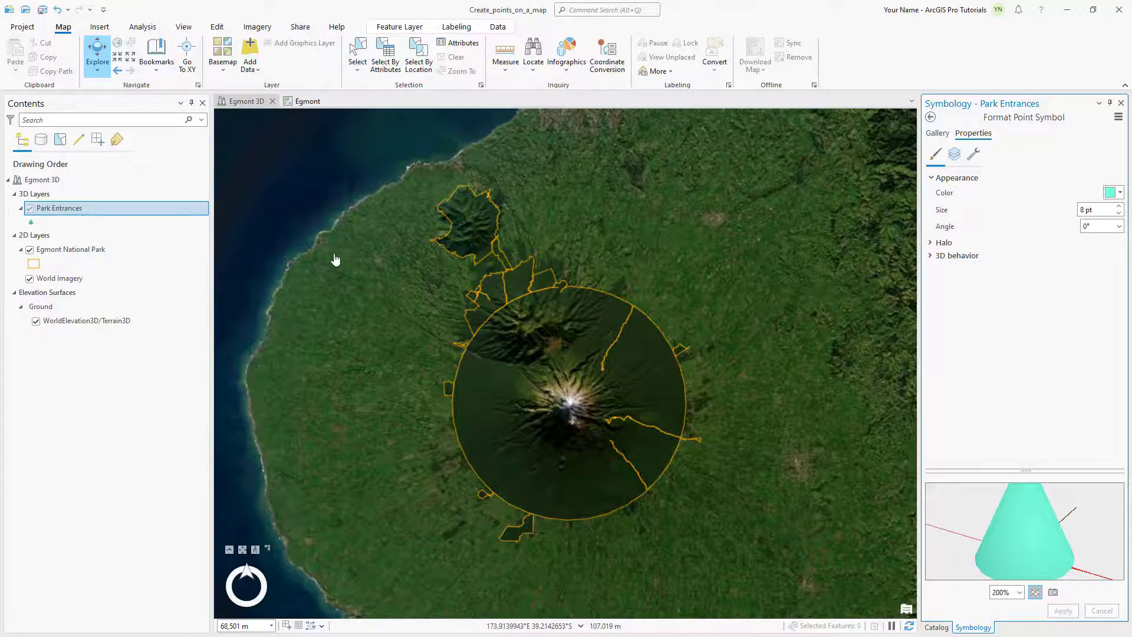
{"action": "left_click", "coordinate": [79, 140]}
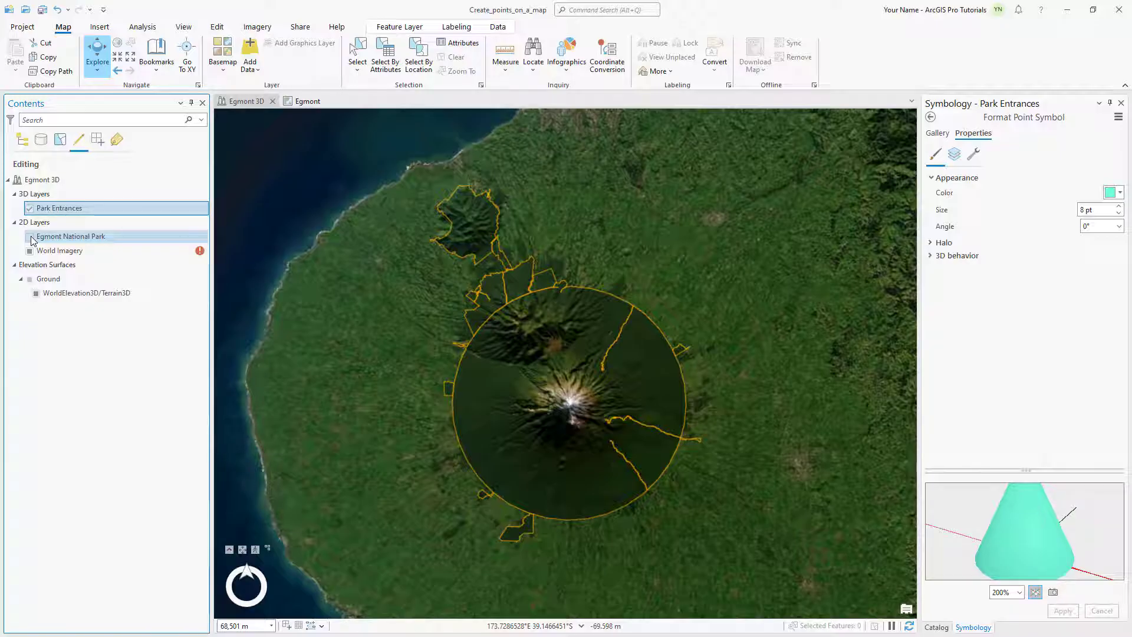
{"action": "left_click", "coordinate": [24, 146]}
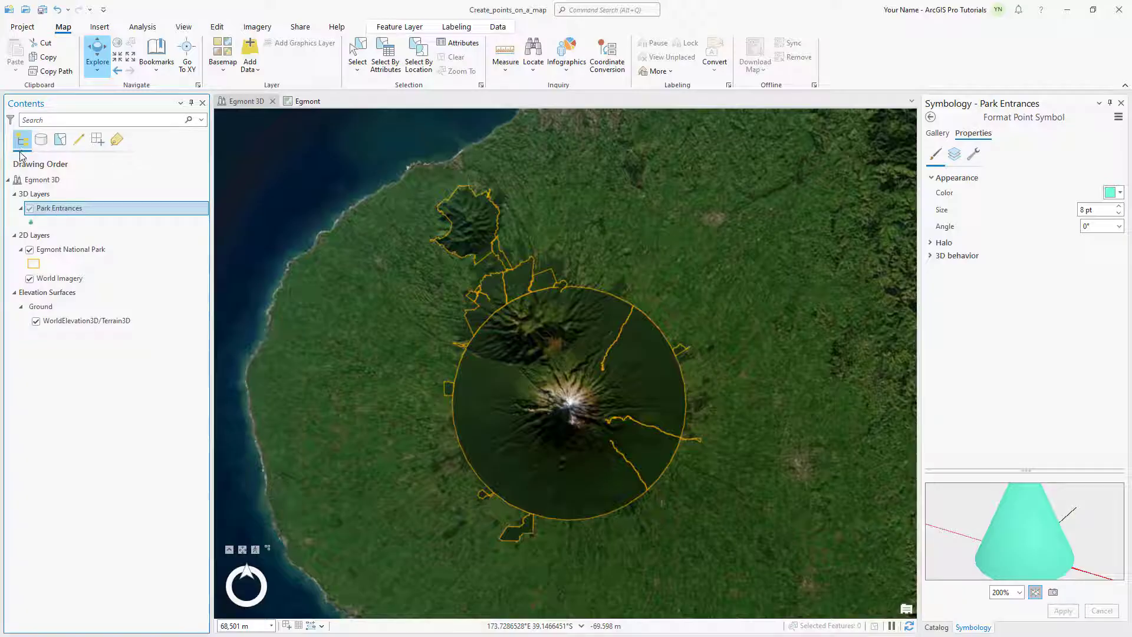
Set the Park Entrances template's default Description to 'Park Entrance'.
{"action": "left_click", "coordinate": [218, 28]}
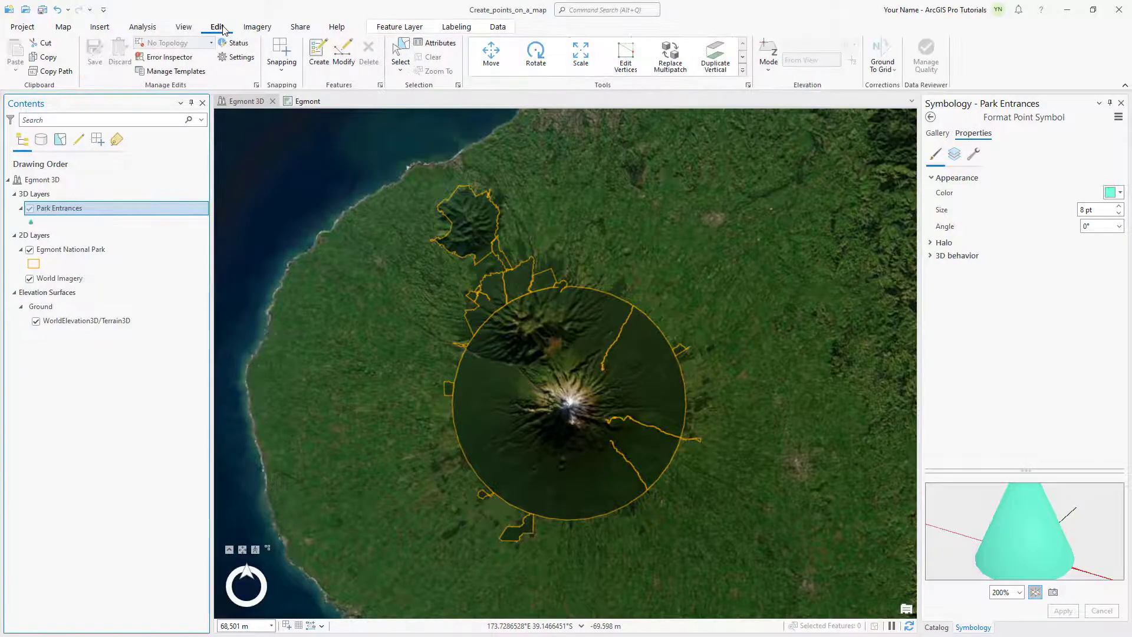
{"action": "left_click", "coordinate": [319, 59]}
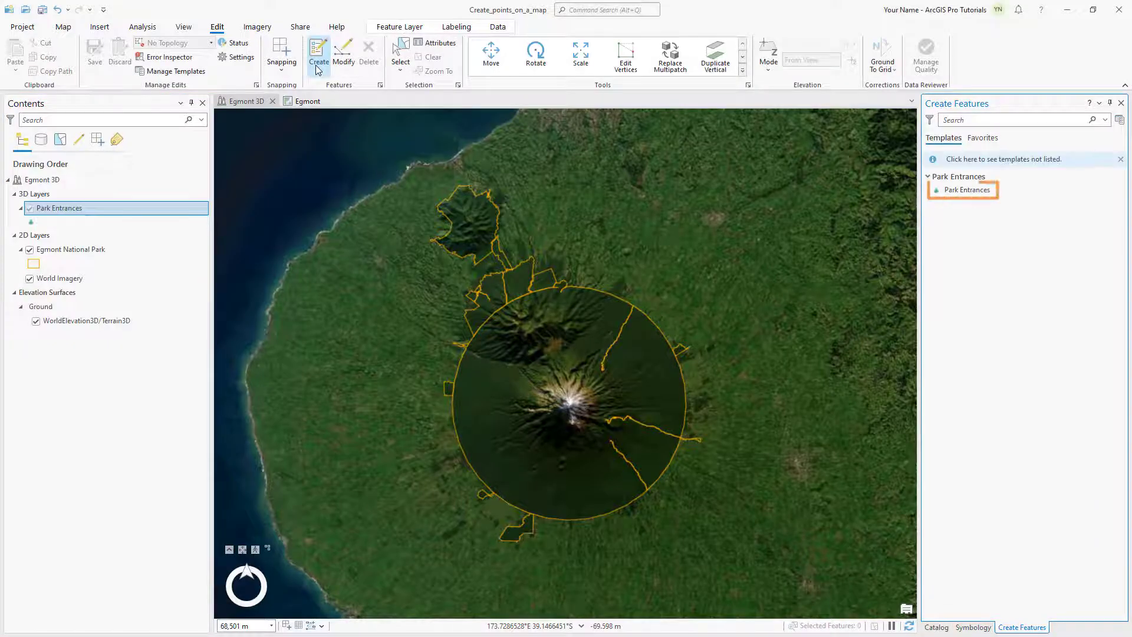
{"action": "left_click", "coordinate": [958, 190]}
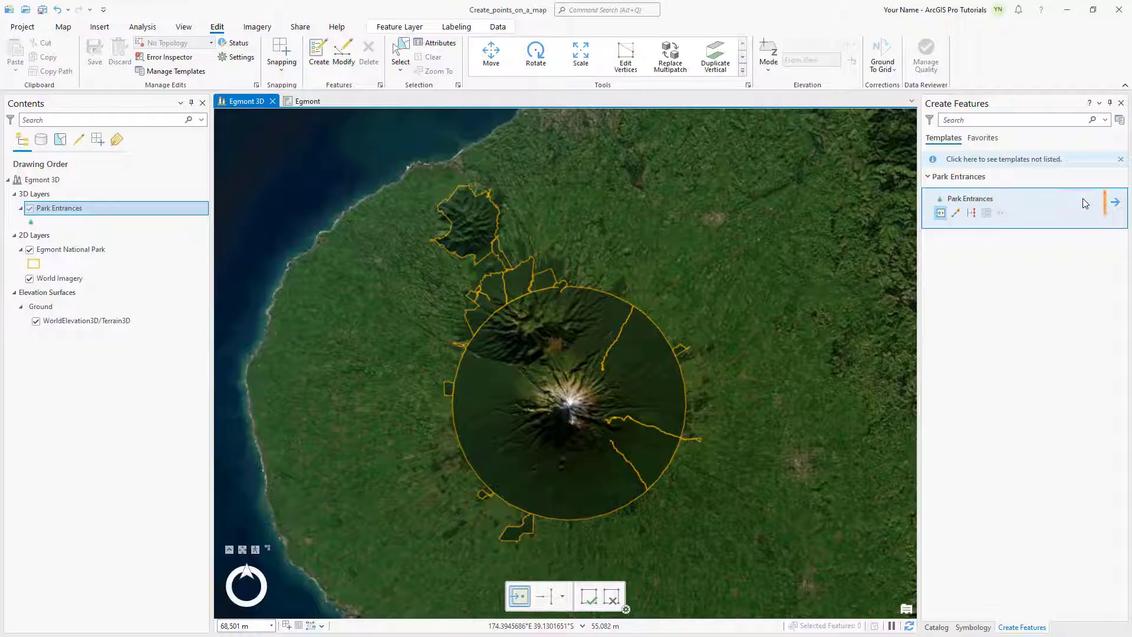
{"action": "left_click", "coordinate": [1115, 203]}
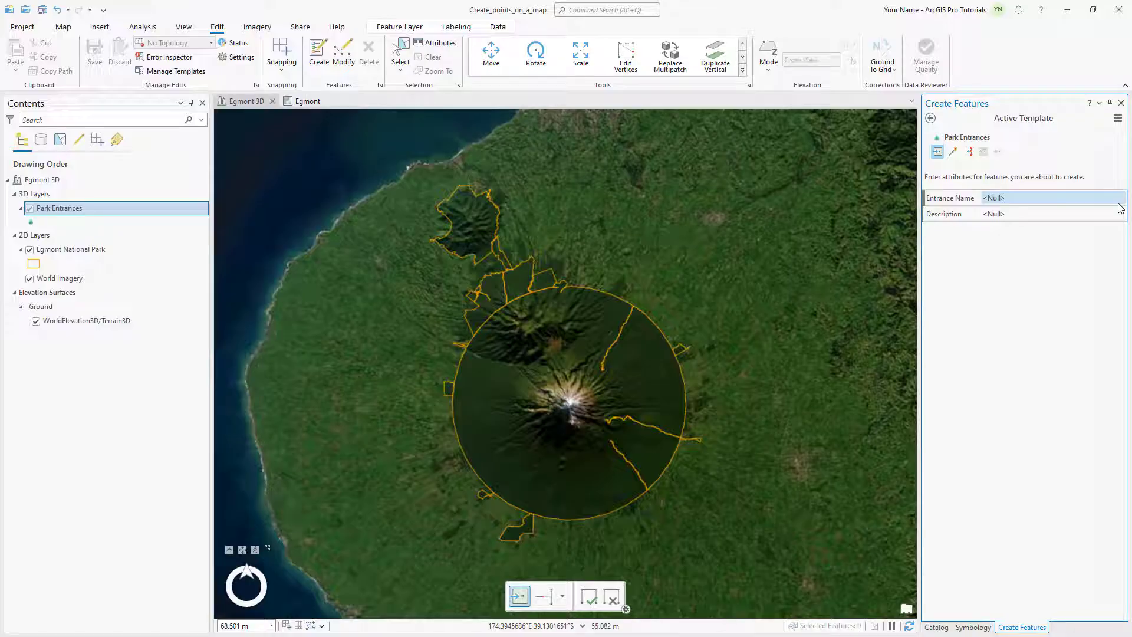
{"action": "left_click", "coordinate": [1072, 212]}
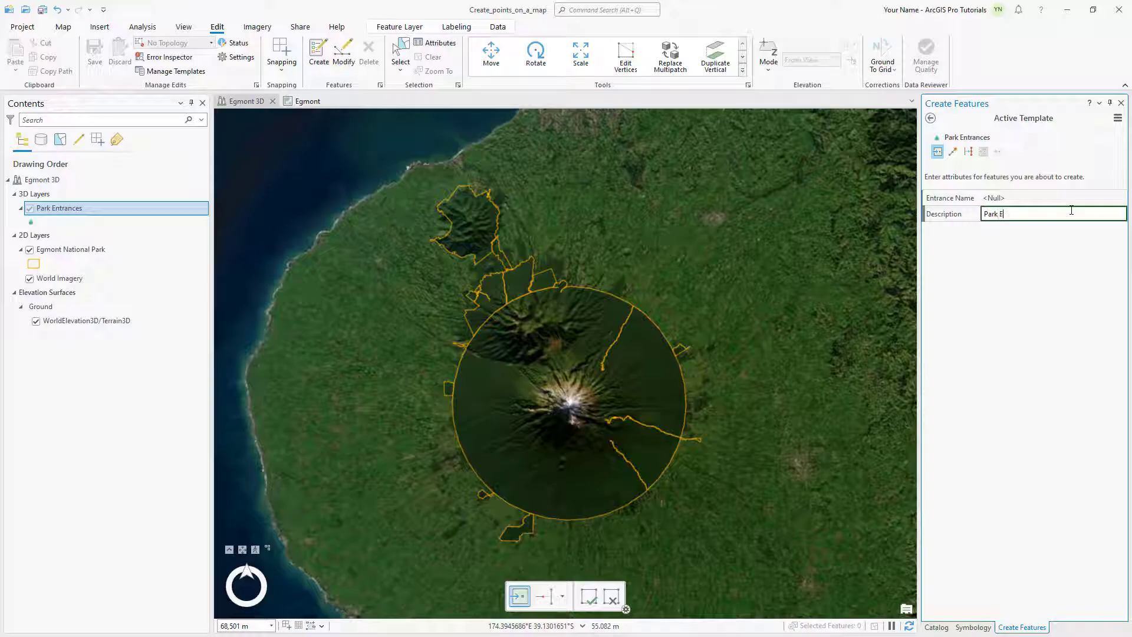
{"action": "type", "text": "Park Entrance"}
{"action": "key", "text": "Return"}
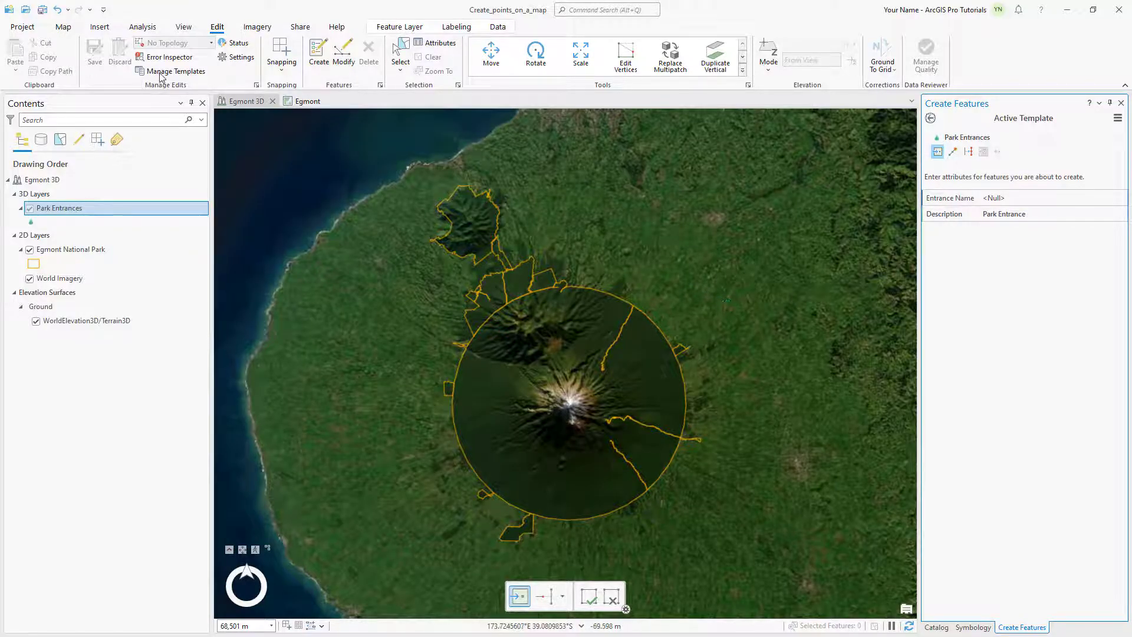
Go to the Egmont Road bookmark and place an entrance point at the boundary crossing.
{"action": "left_click", "coordinate": [69, 28]}
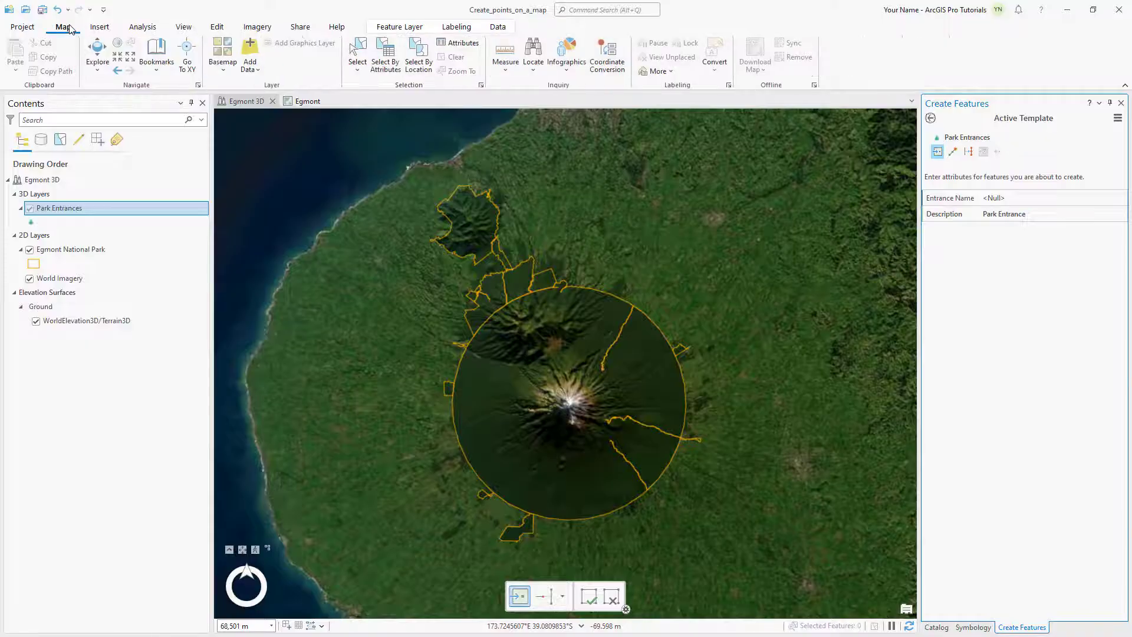
{"action": "left_click", "coordinate": [161, 66]}
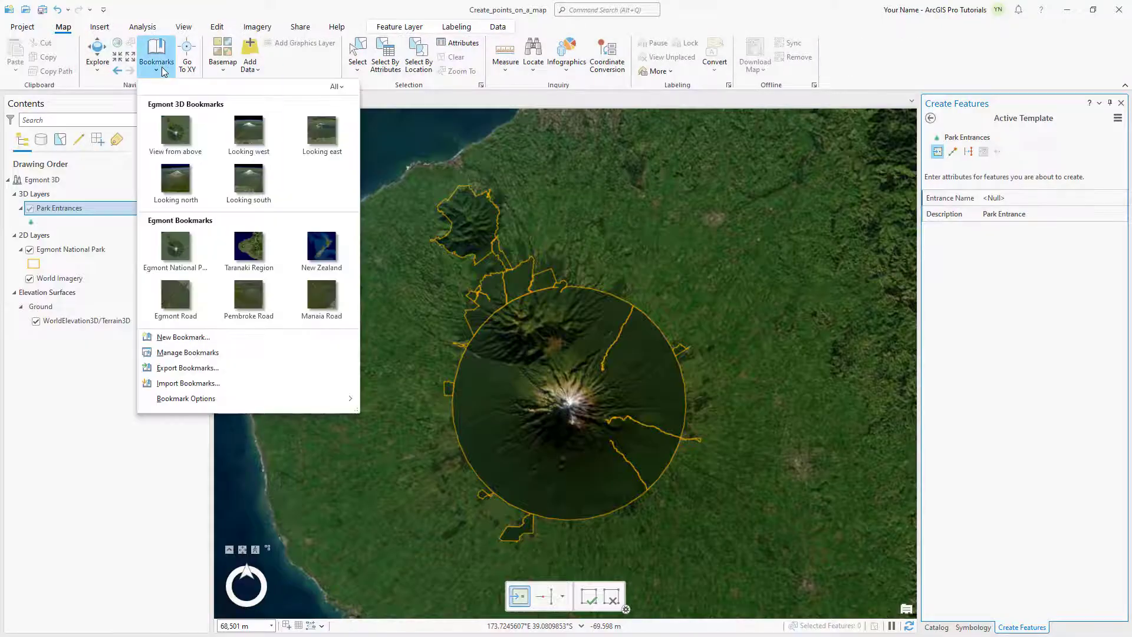
{"action": "left_click", "coordinate": [177, 294]}
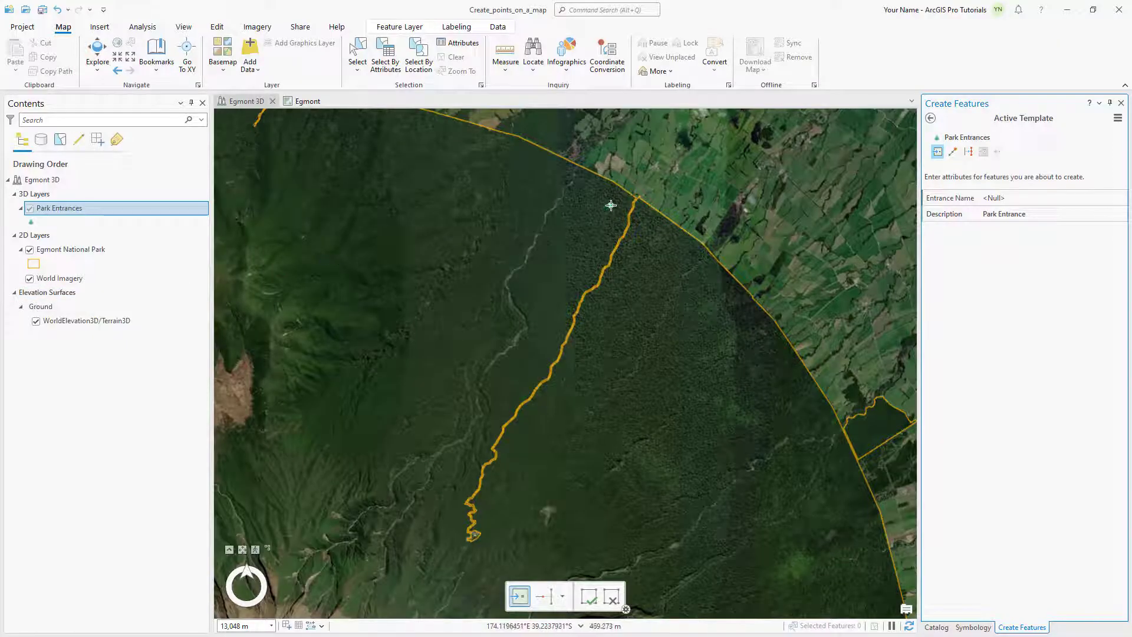
{"action": "left_click_drag", "start_coordinate": [628, 202], "coordinate": [510, 336]}
{"action": "scroll", "coordinate": [539, 326], "scroll_direction": "up", "scroll_amount": 10}
{"action": "scroll", "coordinate": [527, 337], "scroll_direction": "up", "scroll_amount": 2}
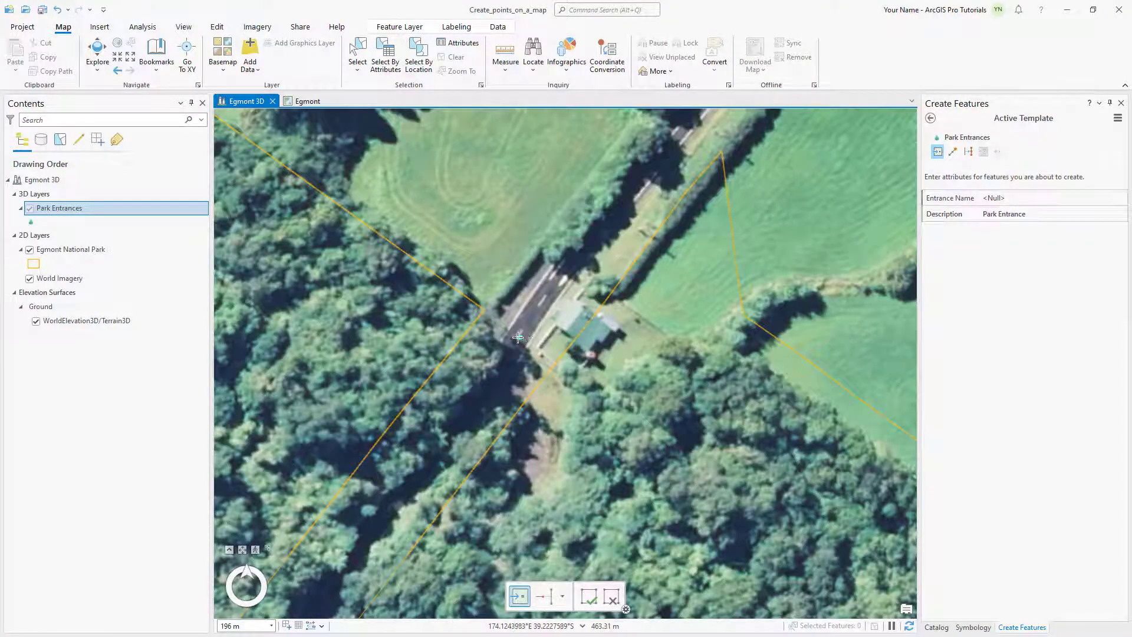
{"action": "left_click", "coordinate": [517, 337]}
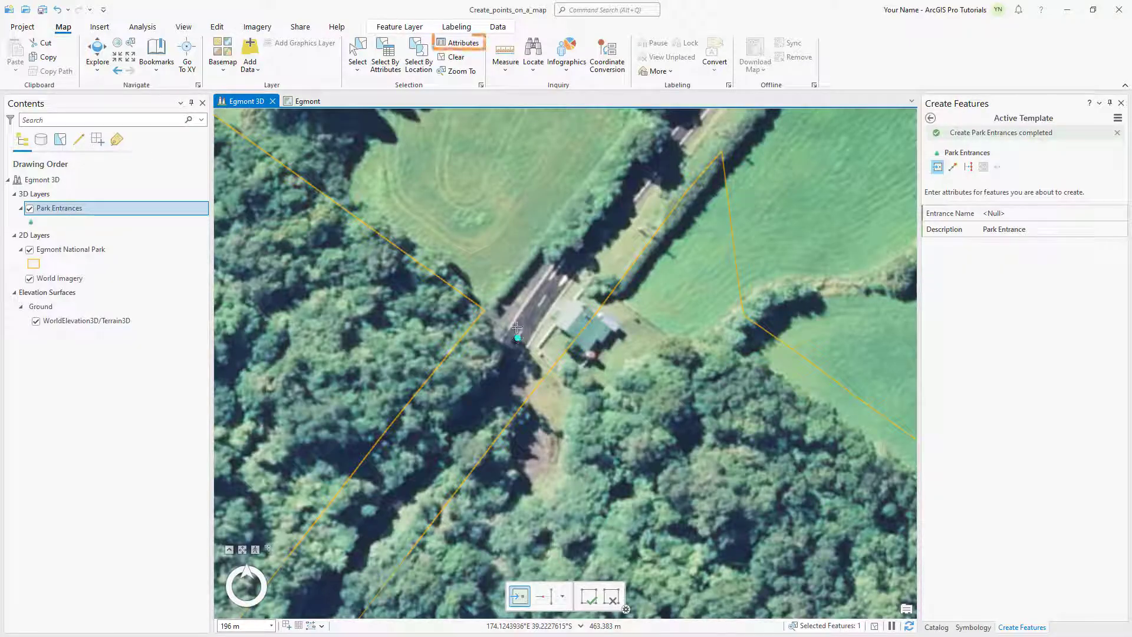
Apply Entrance Name Egmont Road to the first point, keeping Description Park Entrance, and check its geometry coordinates.
{"action": "left_click", "coordinate": [451, 44]}
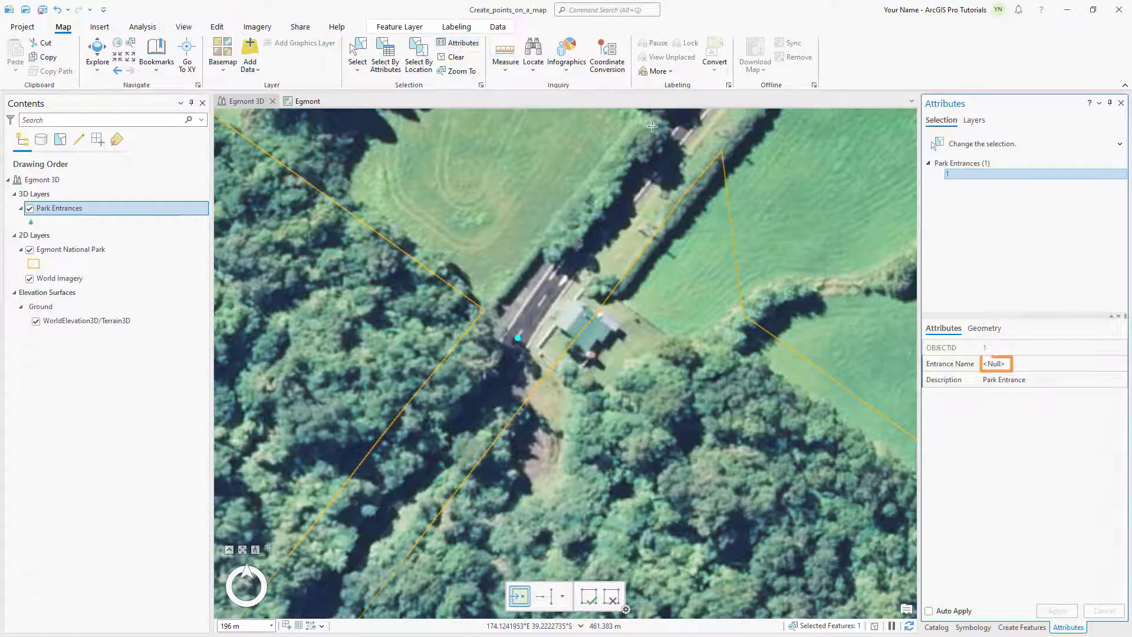
{"action": "left_click", "coordinate": [986, 365]}
{"action": "type", "text": "Egmont Road"}
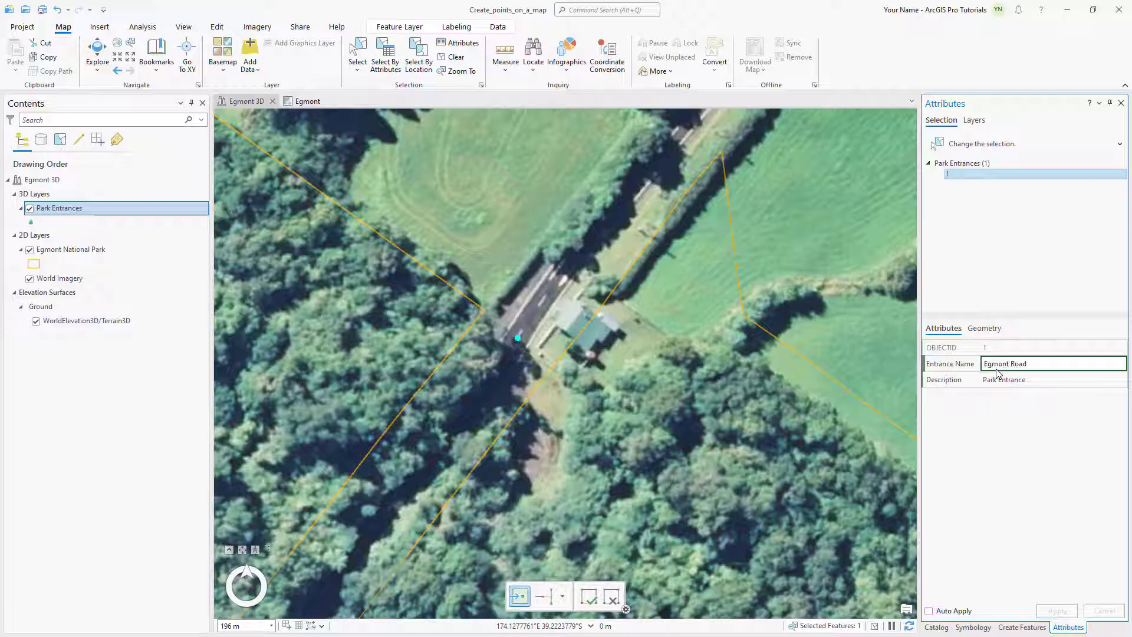
{"action": "key", "text": "Tab"}
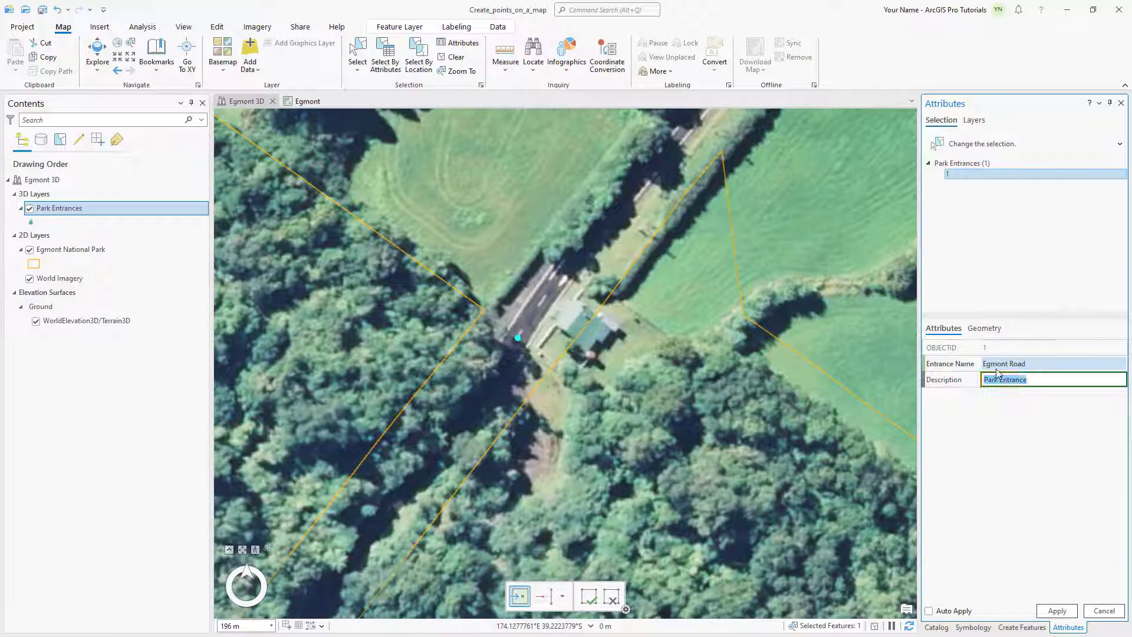
{"action": "left_click", "coordinate": [1056, 611]}
{"action": "left_click", "coordinate": [993, 334]}
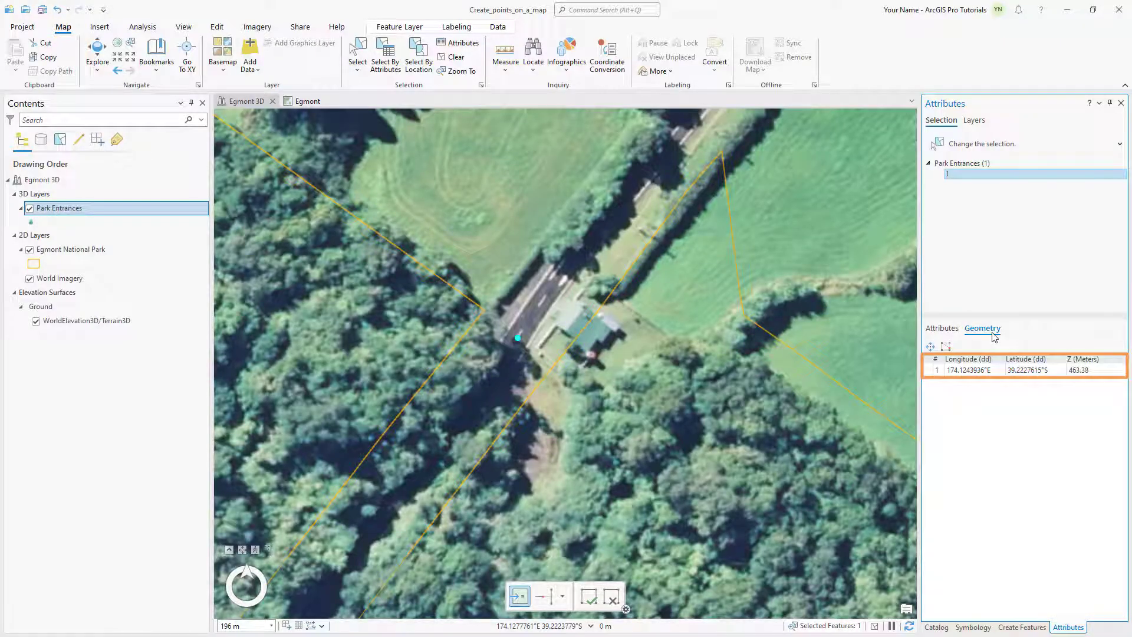
{"action": "left_click", "coordinate": [940, 331]}
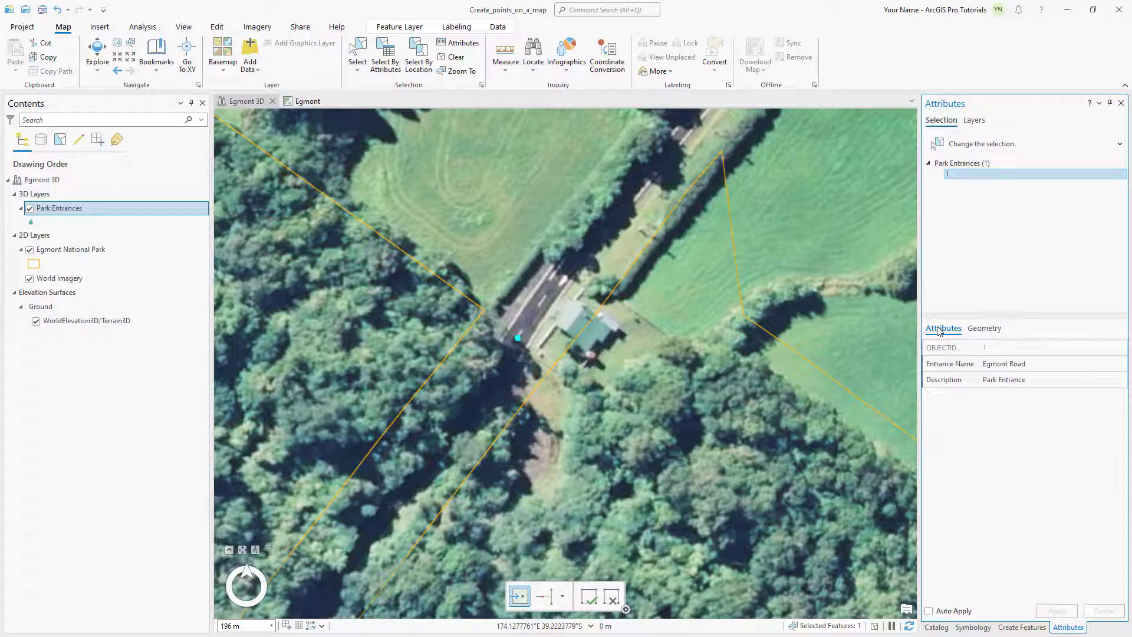
At the Pembroke Road bookmark, place an entrance point named Pembroke Road and apply it.
{"action": "left_click", "coordinate": [157, 56]}
{"action": "left_click", "coordinate": [250, 289]}
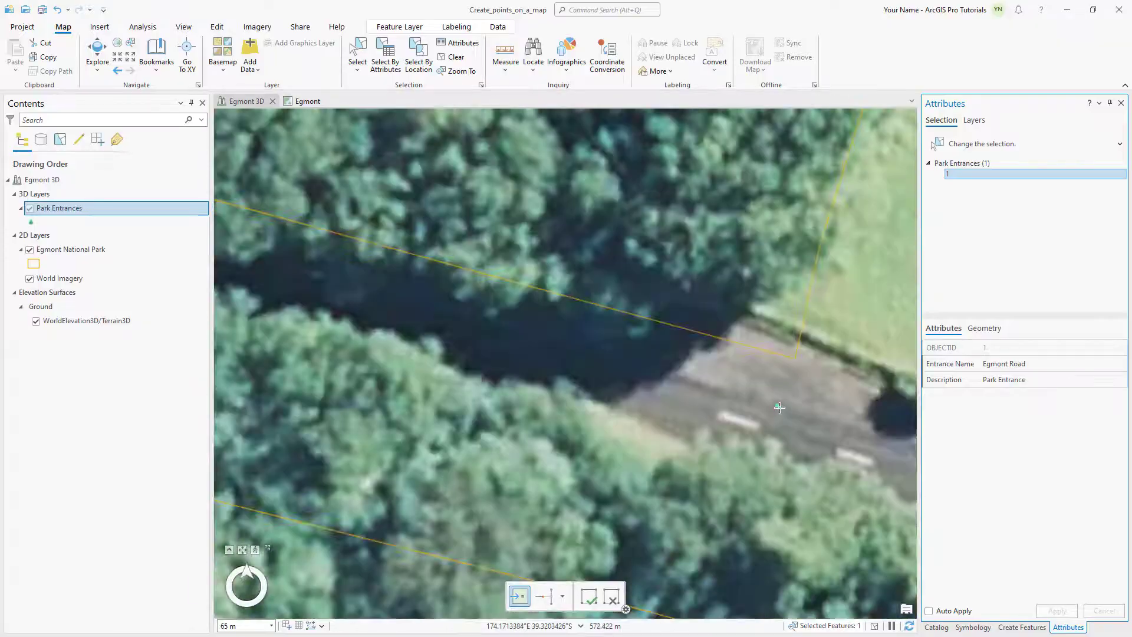
{"action": "left_click", "coordinate": [782, 409]}
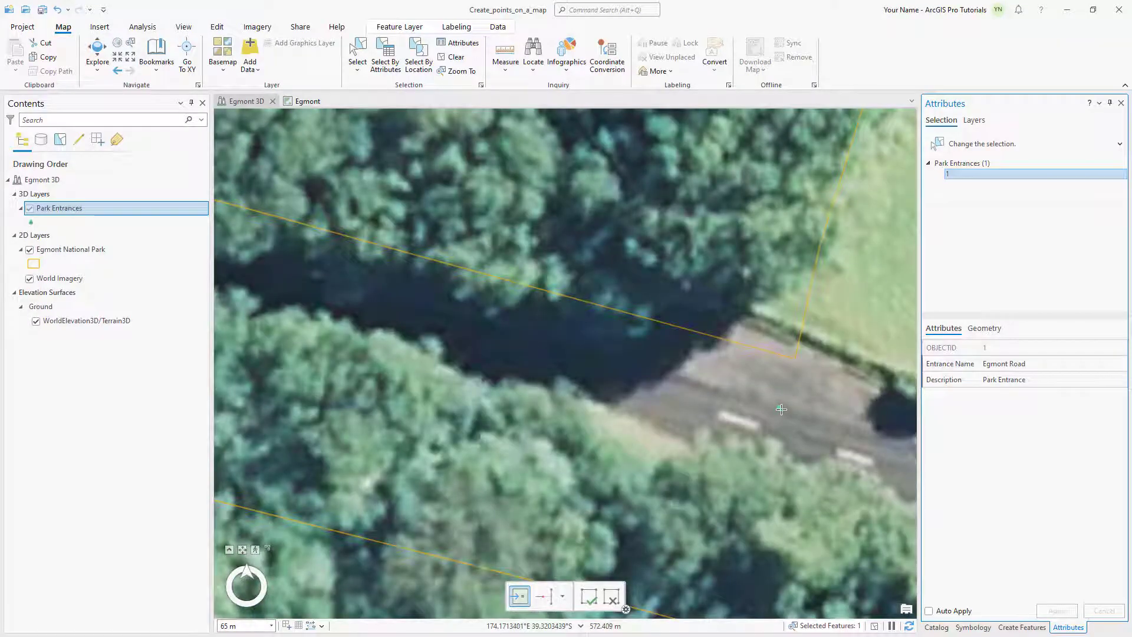
{"action": "left_click", "coordinate": [997, 363]}
{"action": "type", "text": "Pembroke Road"}
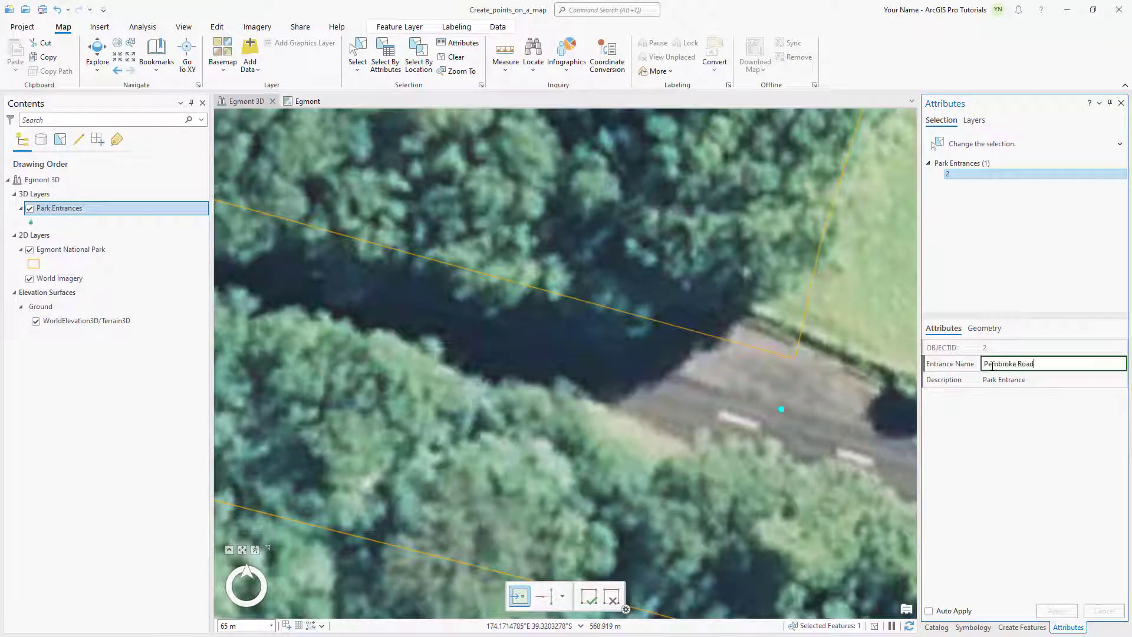
{"action": "key", "text": "Tab"}
{"action": "left_click", "coordinate": [1058, 611]}
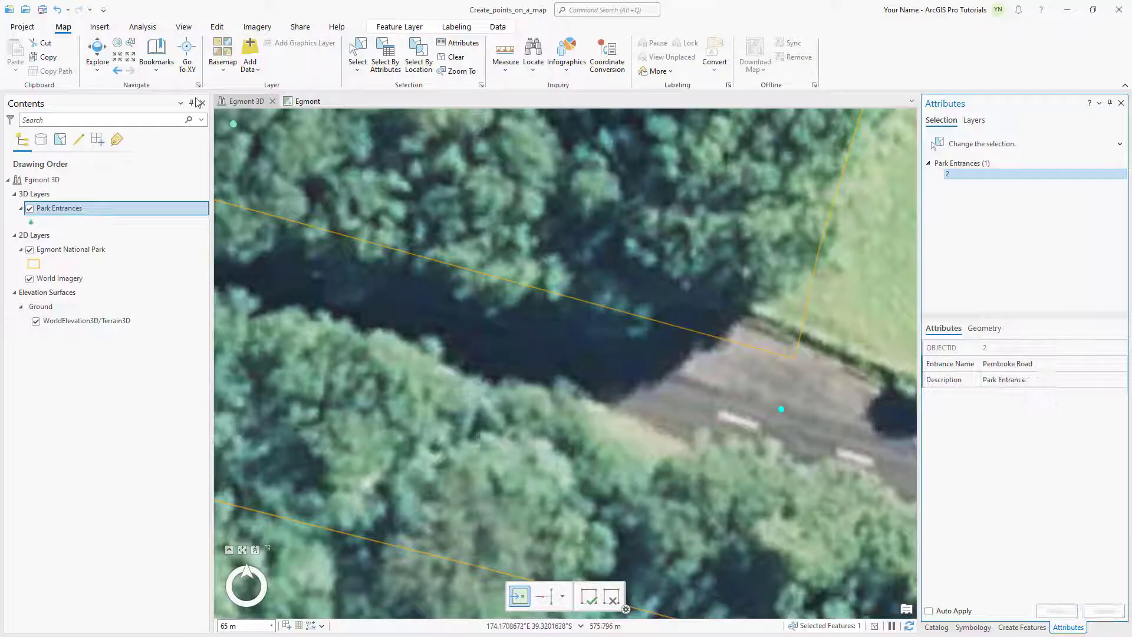
From the wide park boundary bookmark, add the third entrance point named Manaia Road and apply it.
{"action": "left_click", "coordinate": [157, 56]}
{"action": "left_click", "coordinate": [320, 298]}
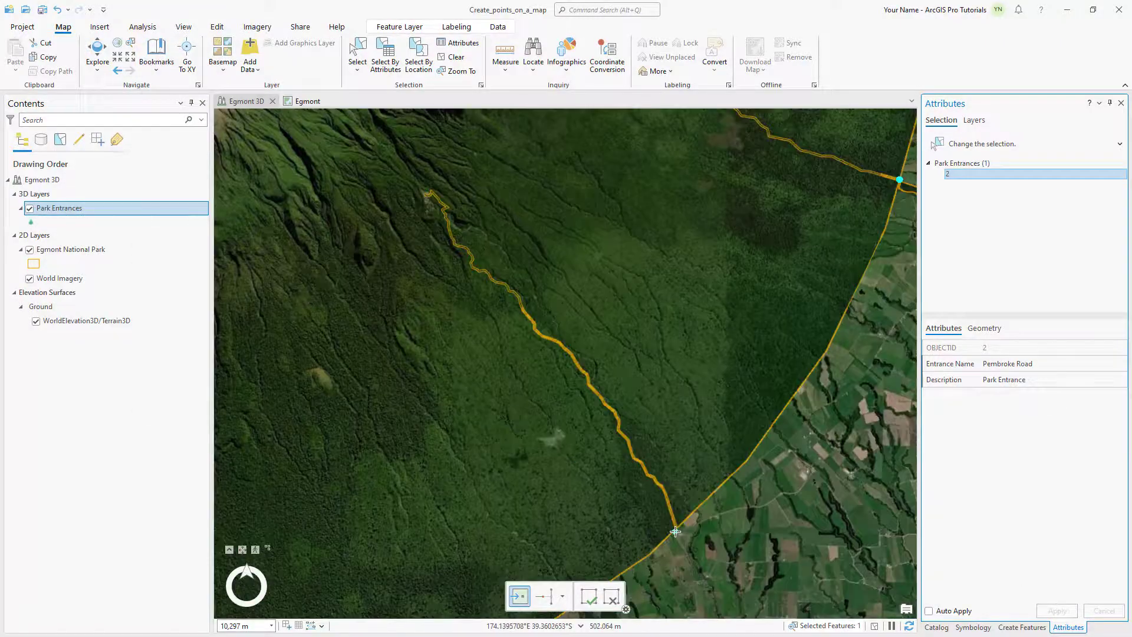
{"action": "scroll", "coordinate": [676, 532], "scroll_direction": "up", "scroll_amount": 10}
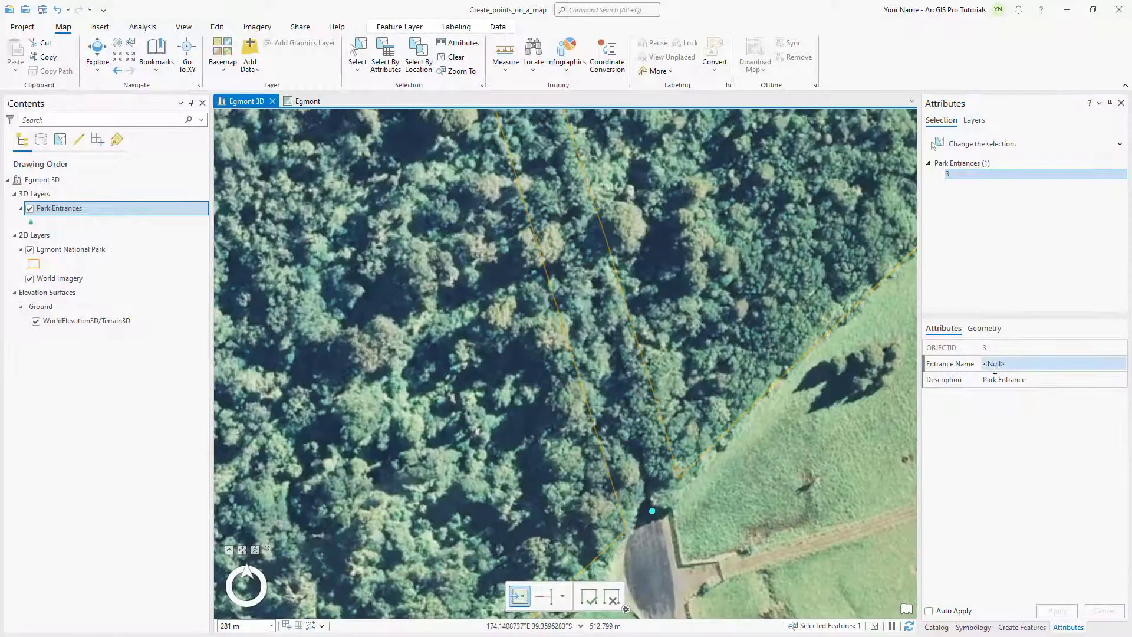
{"action": "left_click", "coordinate": [998, 364]}
{"action": "key", "text": "Tab"}
{"action": "left_click", "coordinate": [1062, 612]}
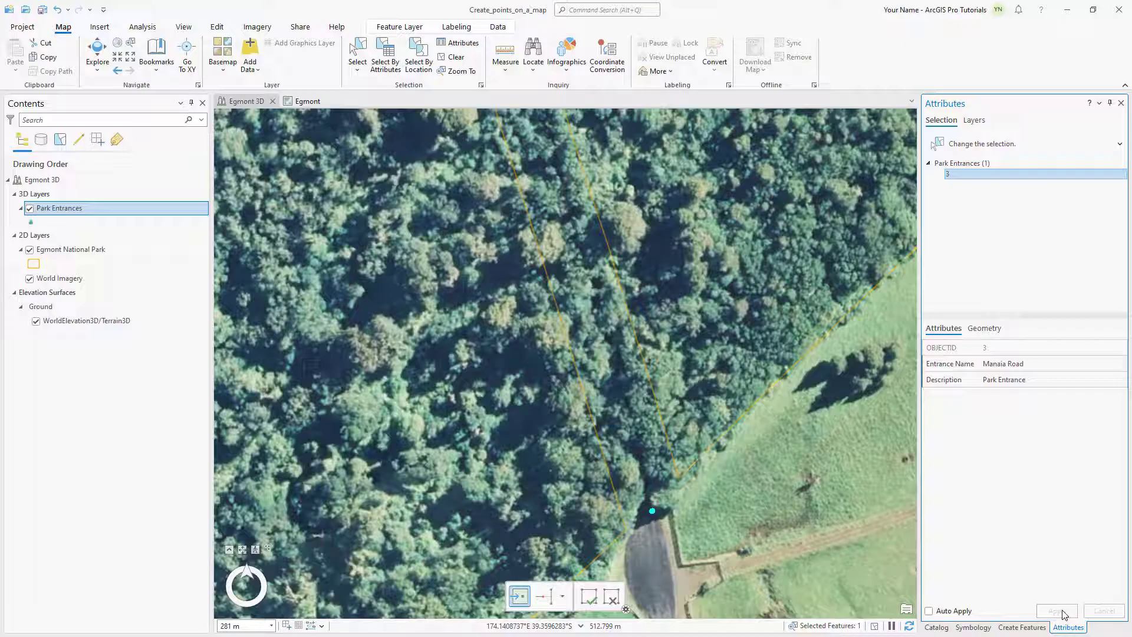
Save all edits to the Park Entrances layer and clear the feature selection.
{"action": "left_click", "coordinate": [217, 27]}
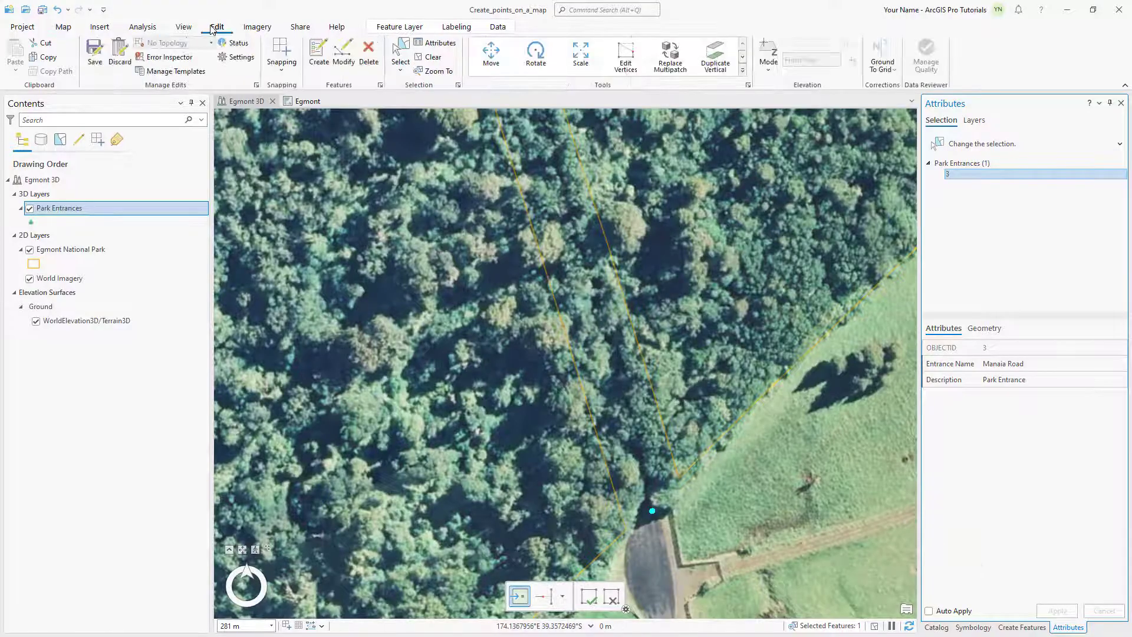
{"action": "left_click", "coordinate": [95, 52]}
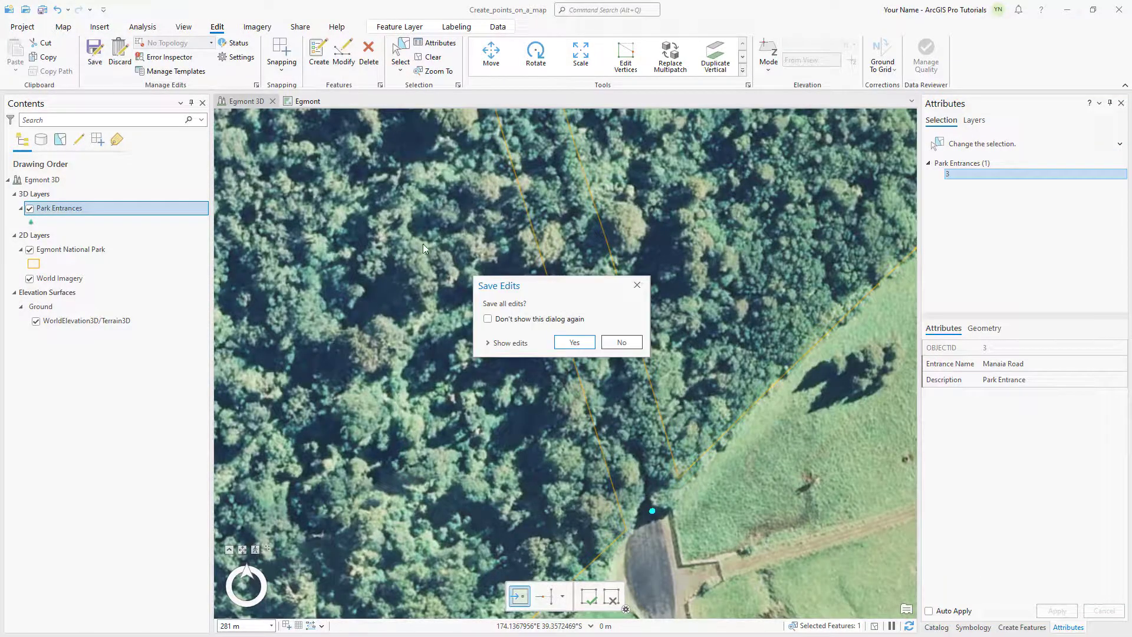
{"action": "left_click", "coordinate": [572, 343]}
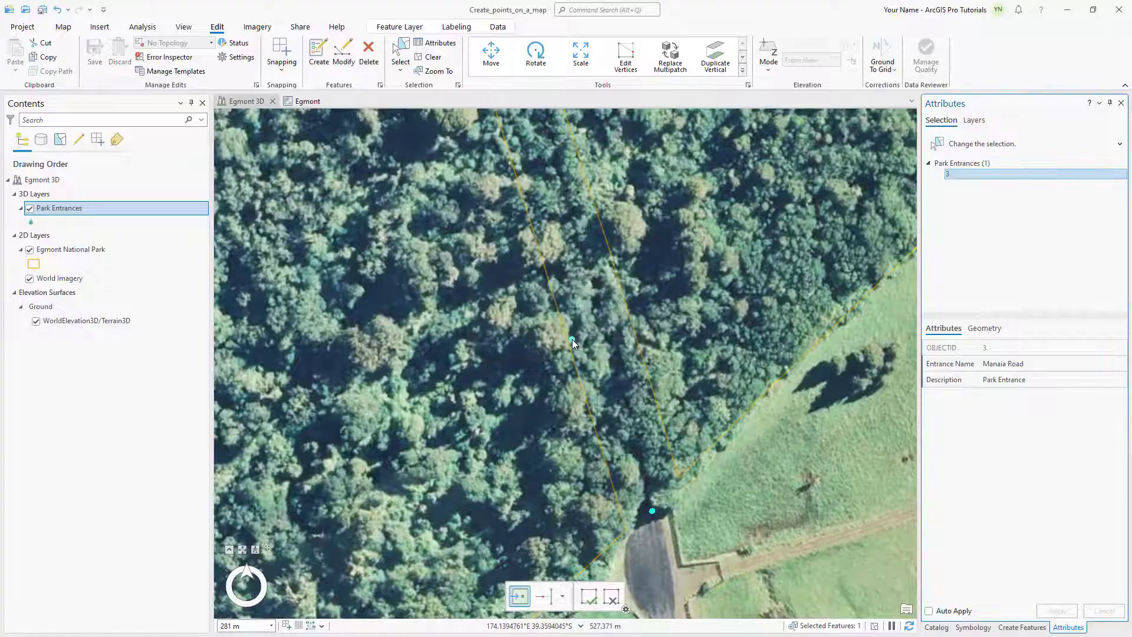
{"action": "left_click", "coordinate": [440, 59]}
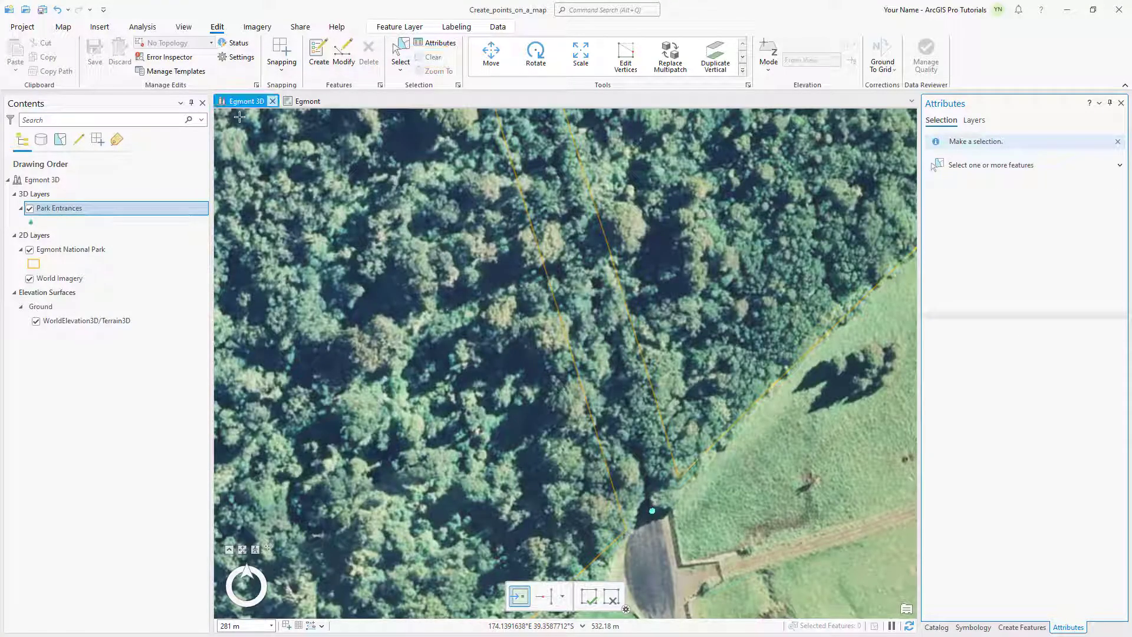
Review the three rows in the Park Entrances attribute table, then close it.
{"action": "right_click", "coordinate": [62, 208]}
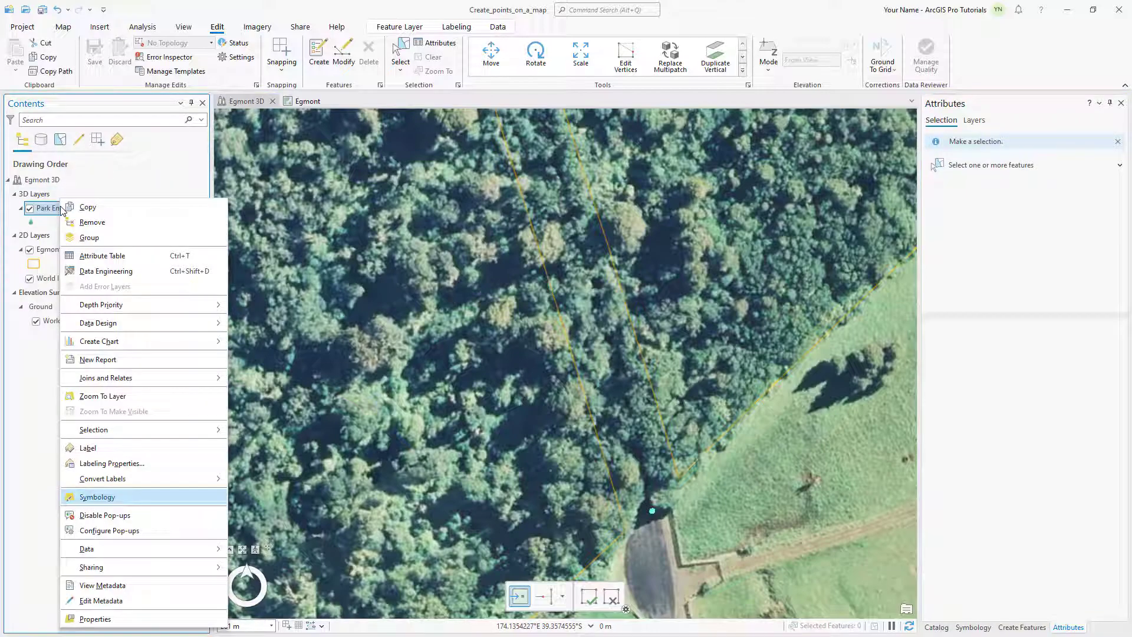
{"action": "left_click", "coordinate": [98, 256]}
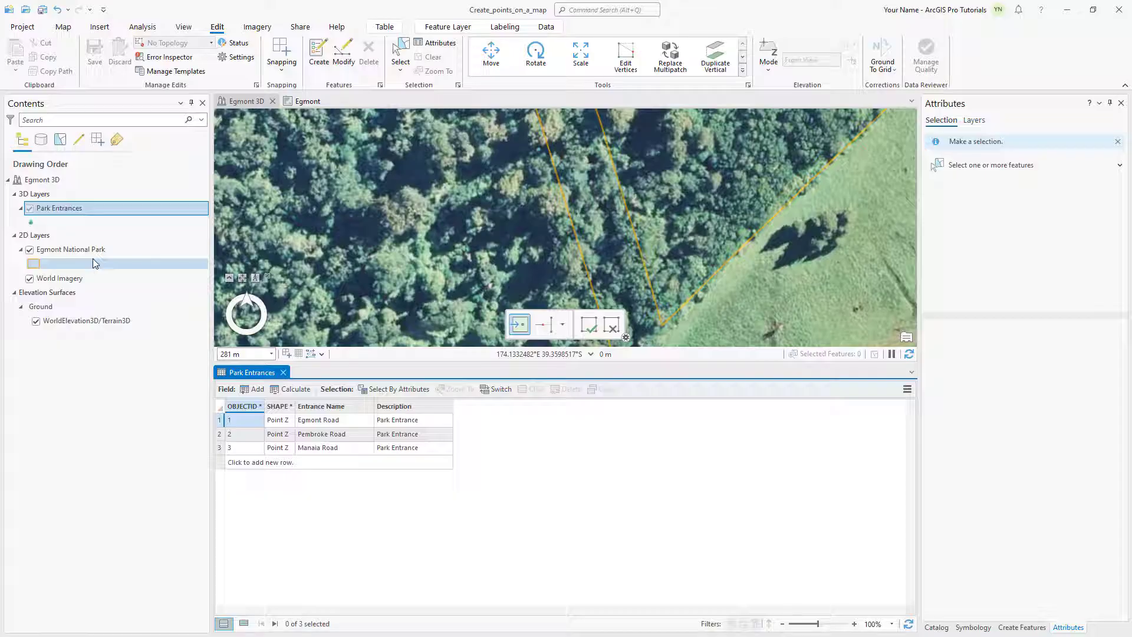
{"action": "left_click", "coordinate": [283, 372]}
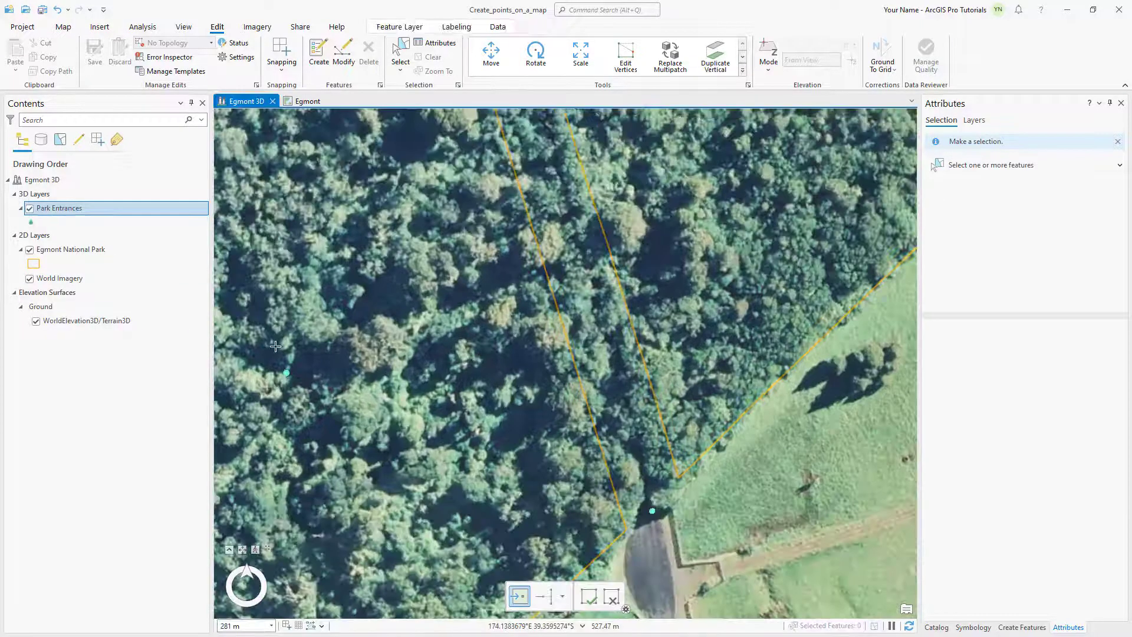
{"action": "left_click", "coordinate": [63, 27]}
{"action": "left_click", "coordinate": [156, 56]}
Fly to the View from above bookmark, then copy Park Entrances and paste it into the 2D Egmont map.
{"action": "left_click", "coordinate": [170, 132]}
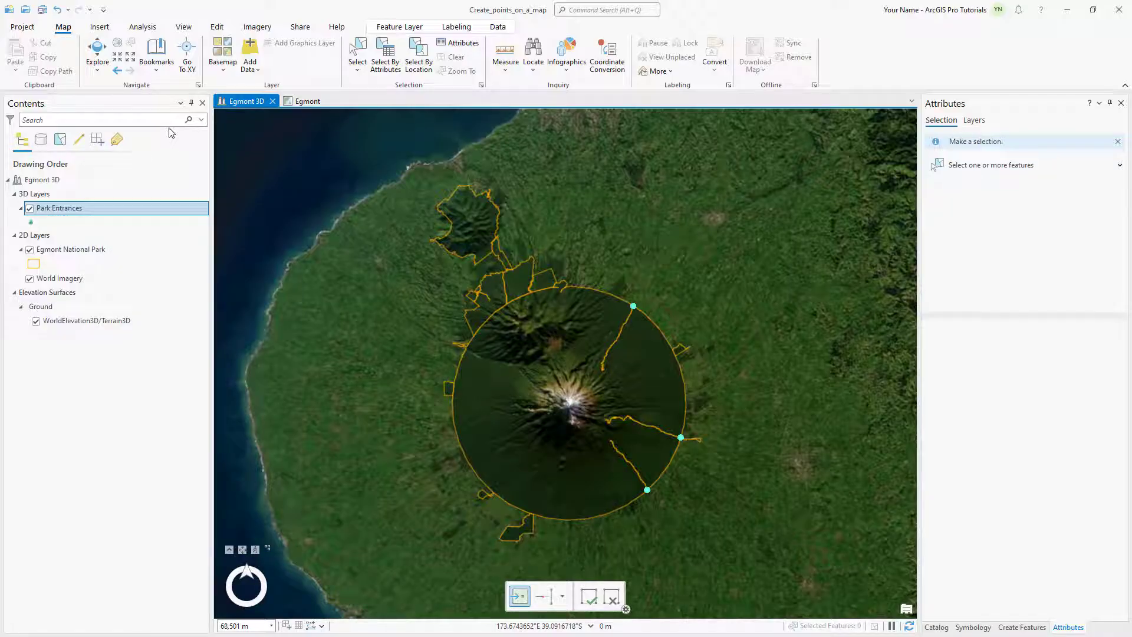
{"action": "right_click", "coordinate": [86, 210]}
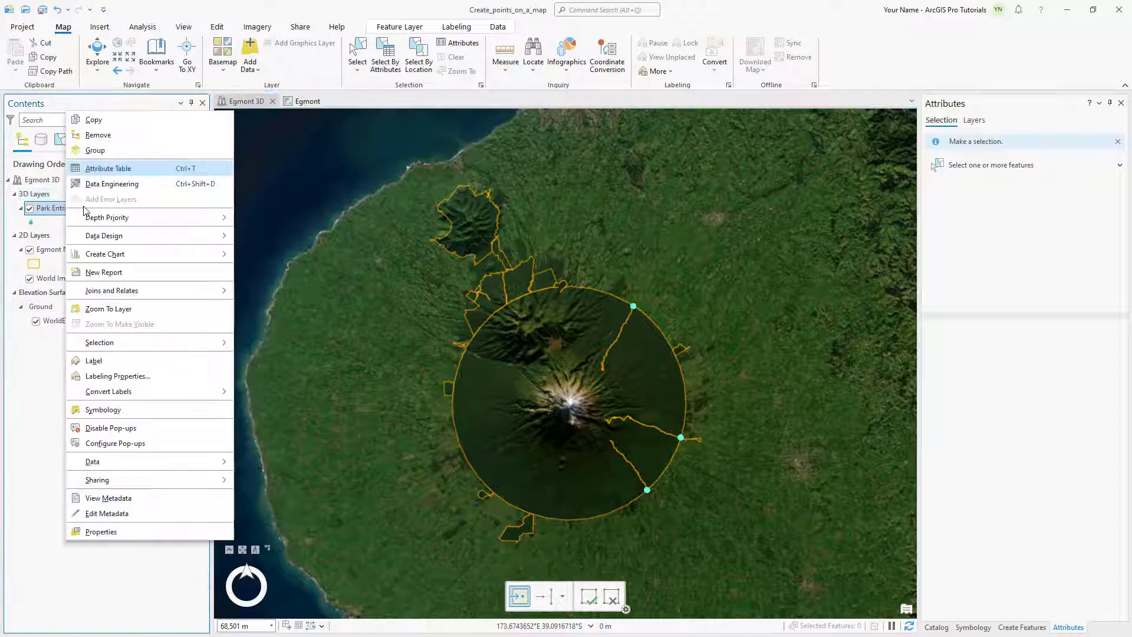
{"action": "left_click", "coordinate": [108, 118]}
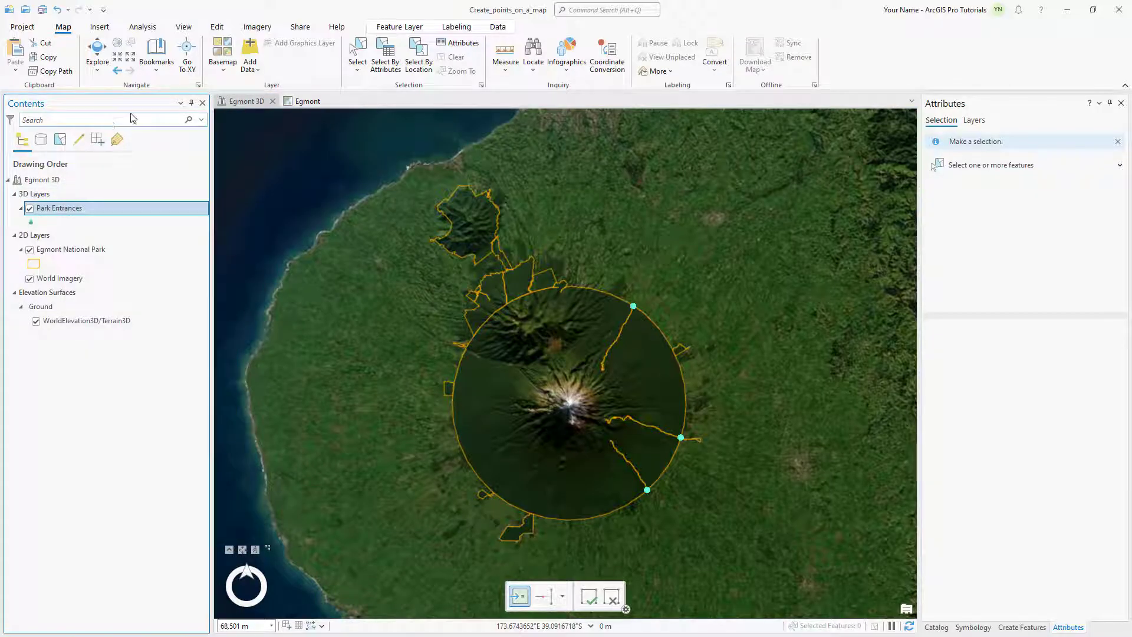
{"action": "left_click", "coordinate": [291, 101]}
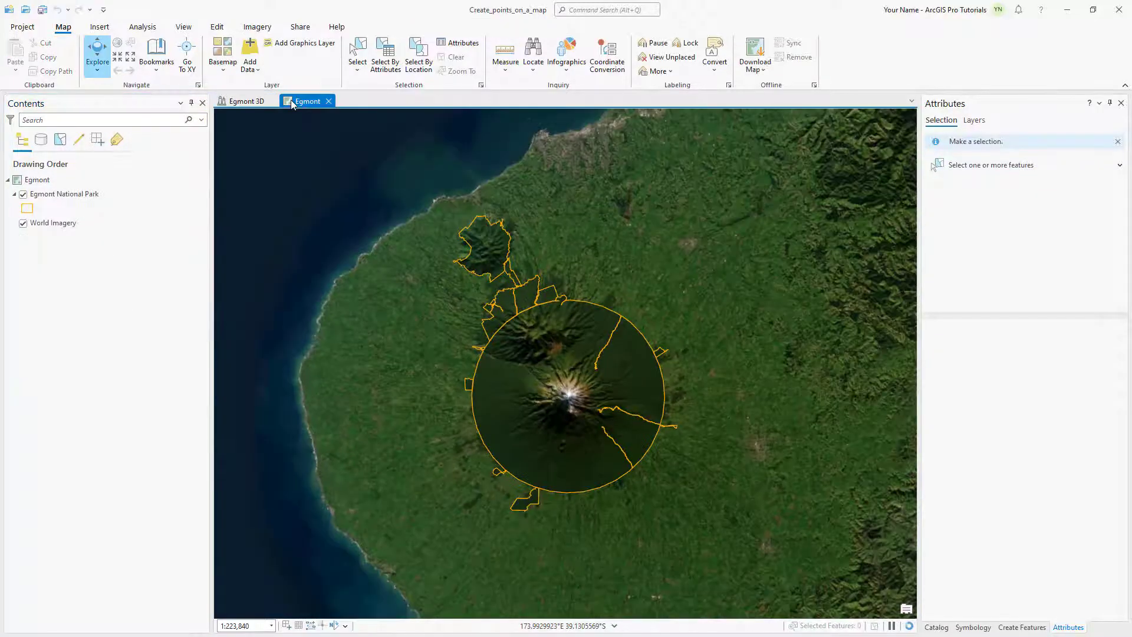
{"action": "right_click", "coordinate": [56, 180]}
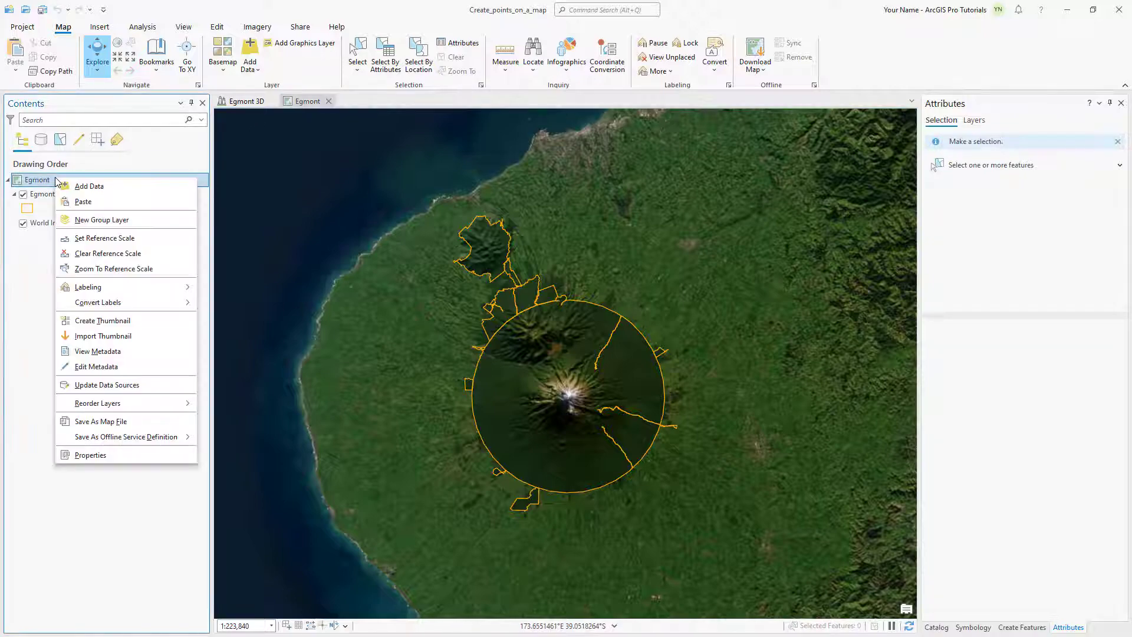
{"action": "left_click", "coordinate": [89, 202]}
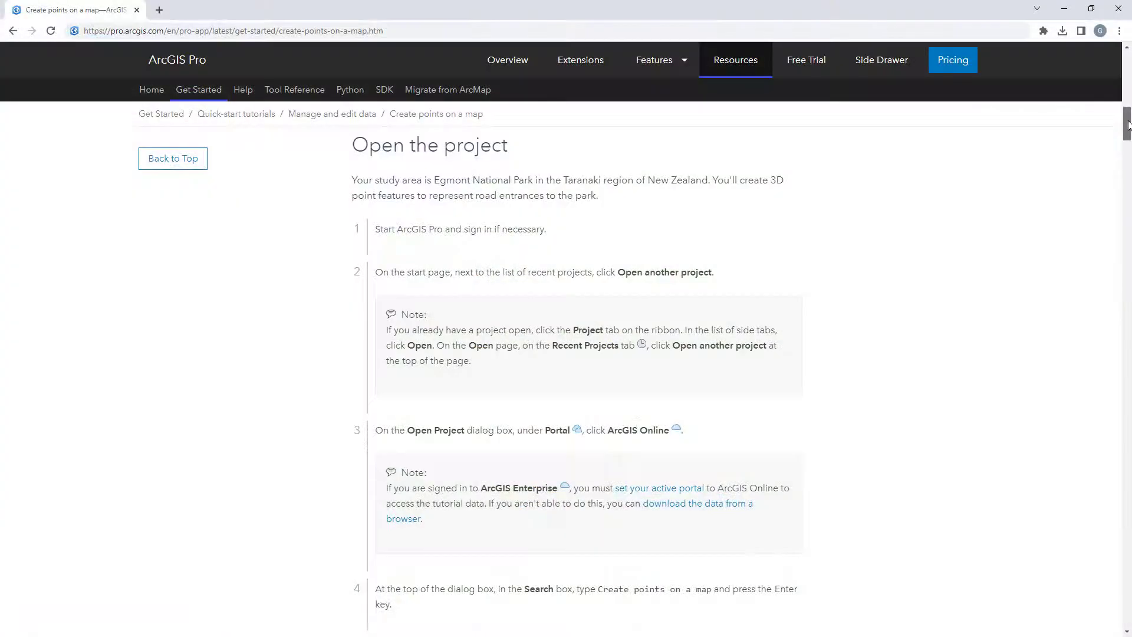
Scroll the Create points on a map tutorial to its feature class and field steps.
{"action": "scroll", "coordinate": [1130, 131], "scroll_direction": "down", "scroll_amount": 2}
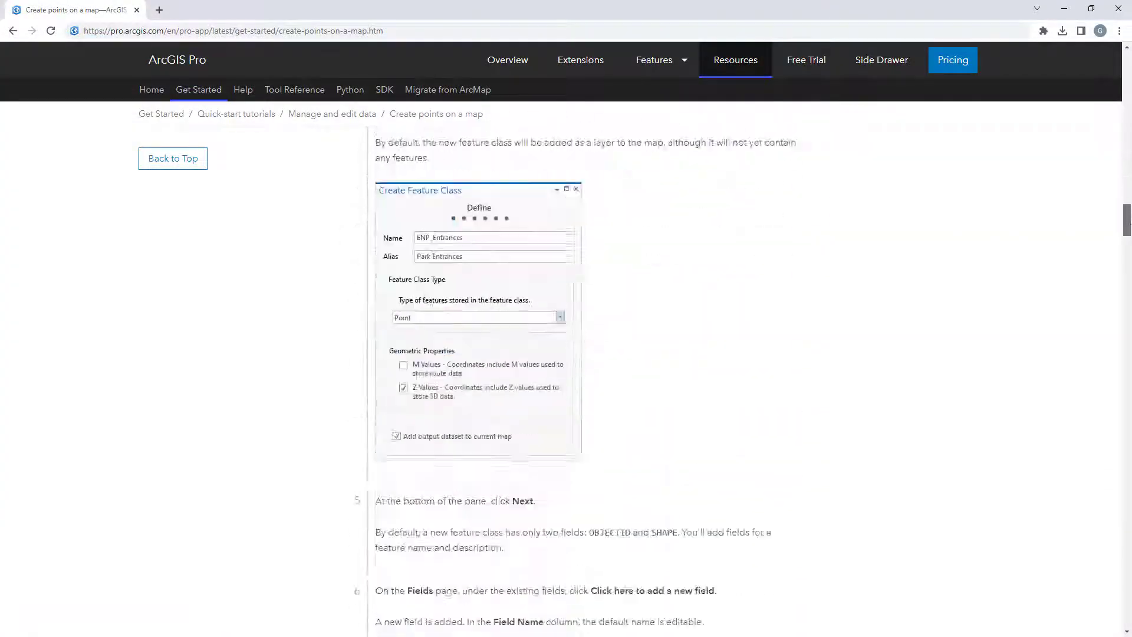